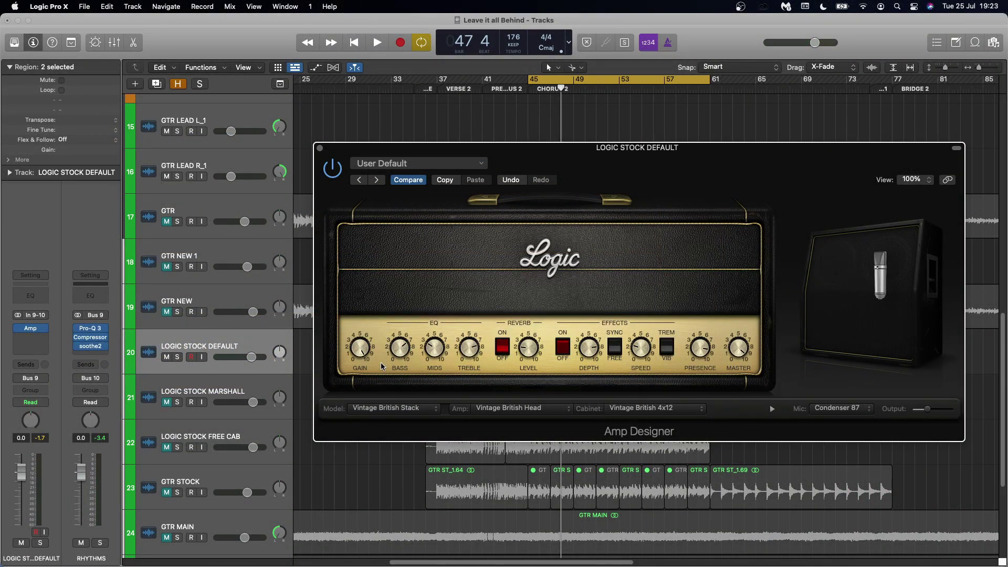
Solo the LOGIC STOCK MARSHALL track and switch on the Vintage Drive pedal in its Pedalboard plug-in.
{"action": "left_click", "coordinate": [446, 399]}
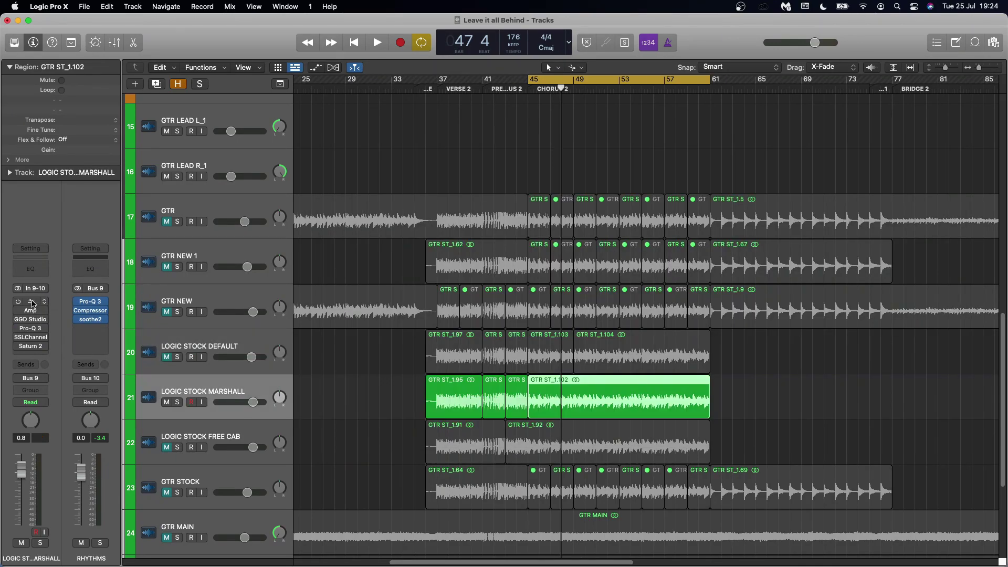
{"action": "left_click", "coordinate": [33, 302]}
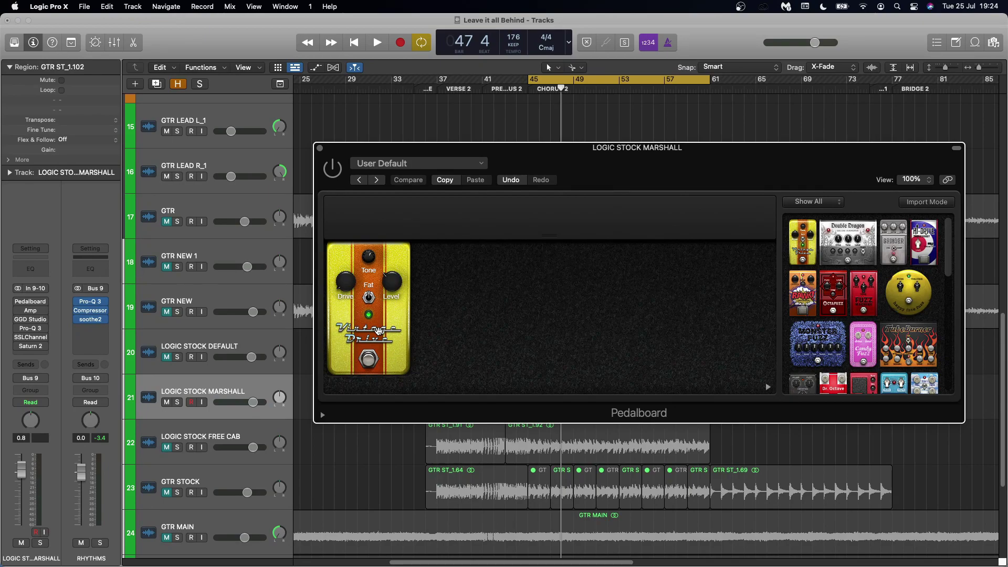
{"action": "left_click", "coordinate": [180, 403]}
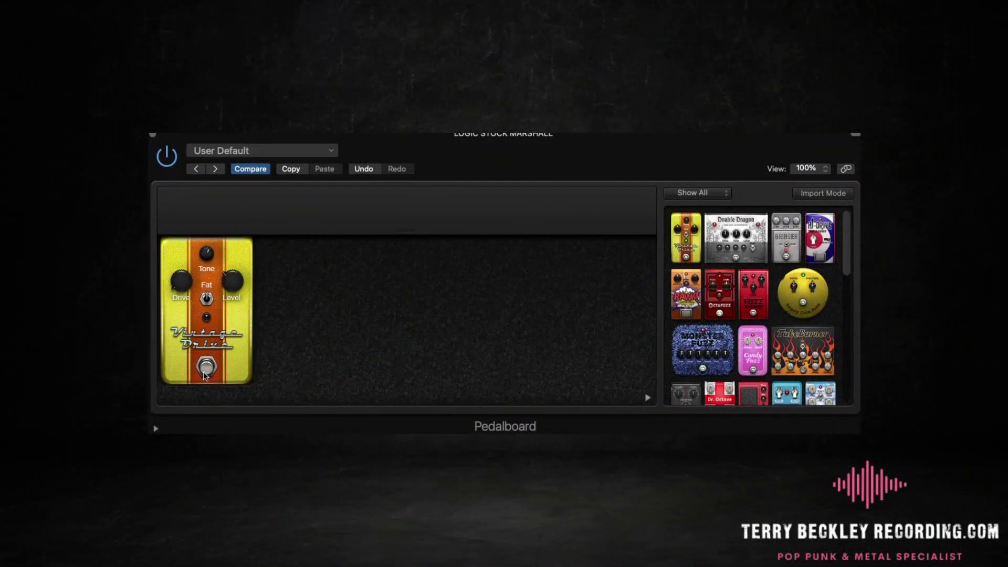
{"action": "left_click", "coordinate": [207, 369]}
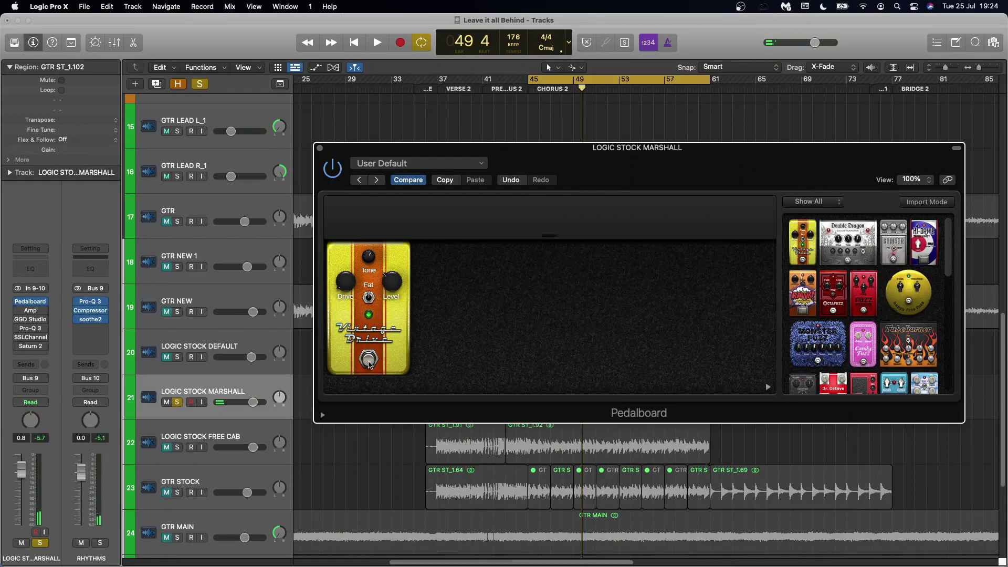
Enable Amp Designer on the LOGIC STOCK MARSHALL track and keep its cabinet set to Direct.
{"action": "left_click", "coordinate": [32, 312]}
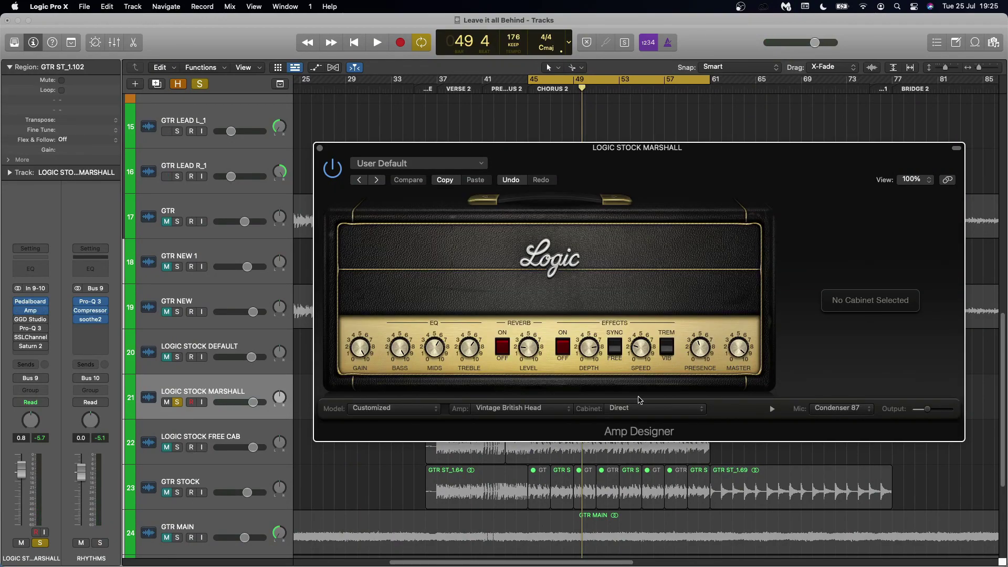
{"action": "left_click", "coordinate": [645, 408]}
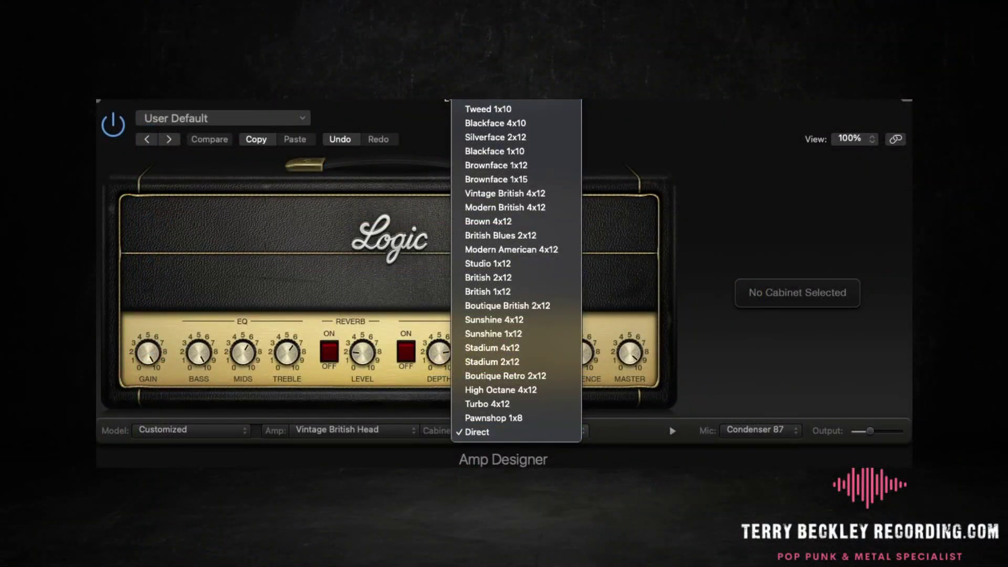
{"action": "left_click", "coordinate": [508, 434]}
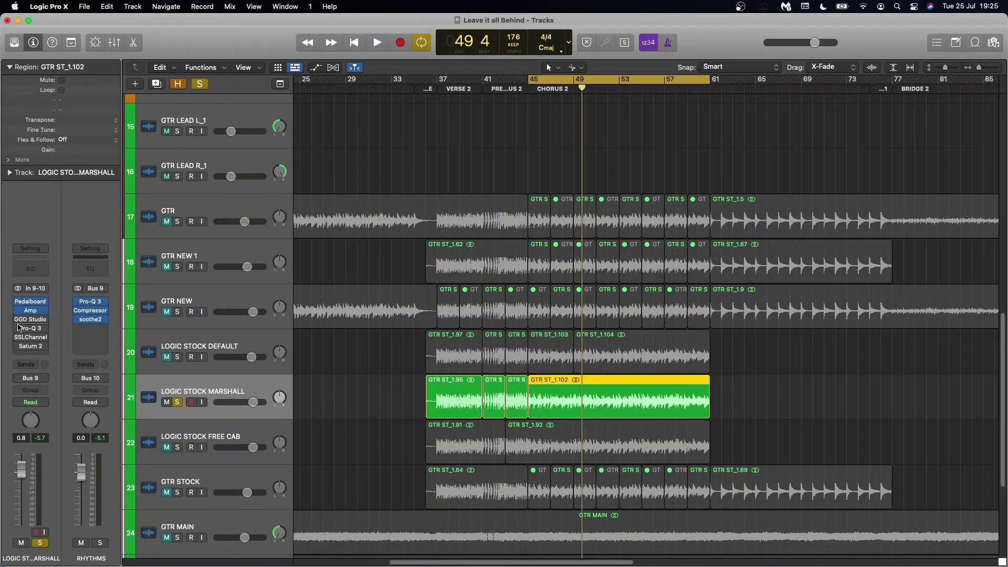
Enable the GGD Studio plug-in on LOGIC STOCK MARSHALL and solo the LOGIC STOCK DEFAULT track for comparison.
{"action": "left_click", "coordinate": [31, 321]}
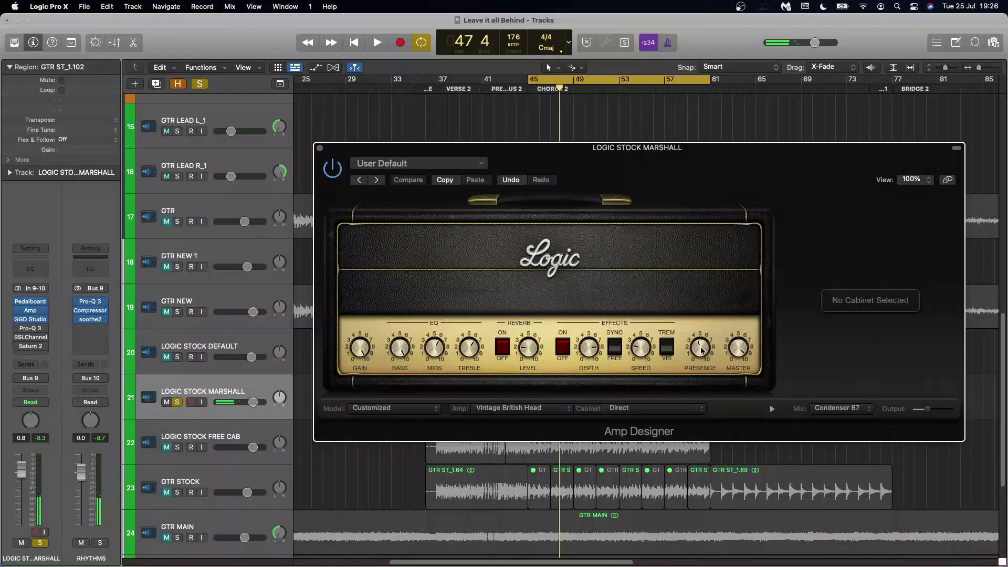
{"action": "left_click", "coordinate": [168, 361]}
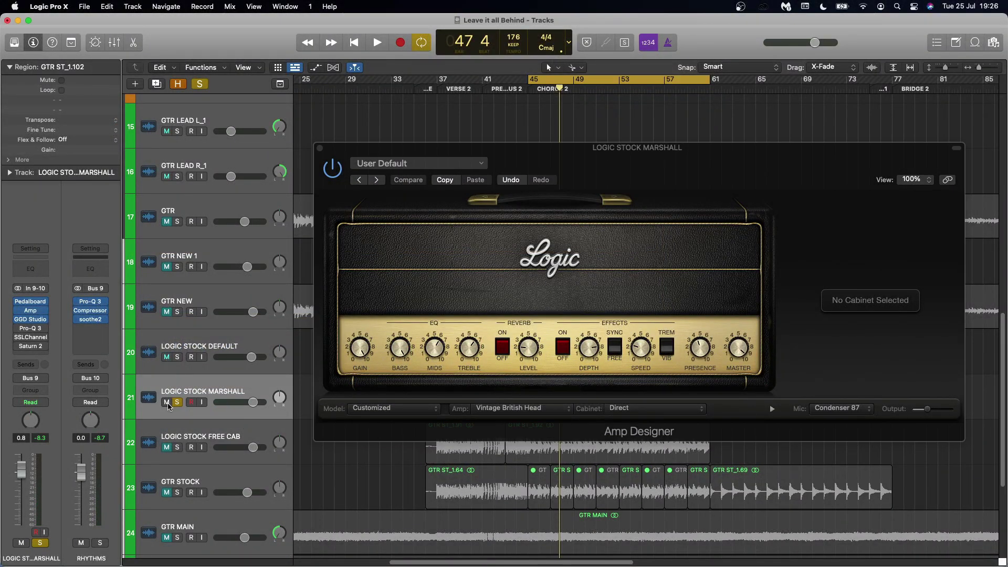
{"action": "left_click", "coordinate": [178, 357]}
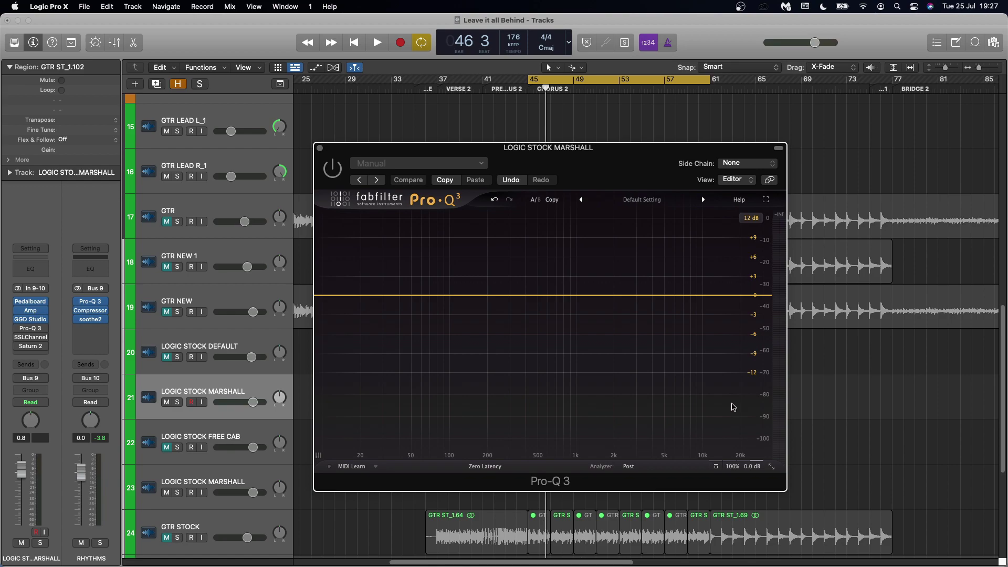
During playback, add a narrow Pro-Q 3 bell band at about 1.6 kHz with Q 6.023 and cut it to -5.15 dB.
{"action": "key", "text": "space"}
{"action": "left_click_drag", "start_coordinate": [559, 254], "coordinate": [558, 221]}
{"action": "left_click_drag", "start_coordinate": [617, 393], "coordinate": [566, 201]}
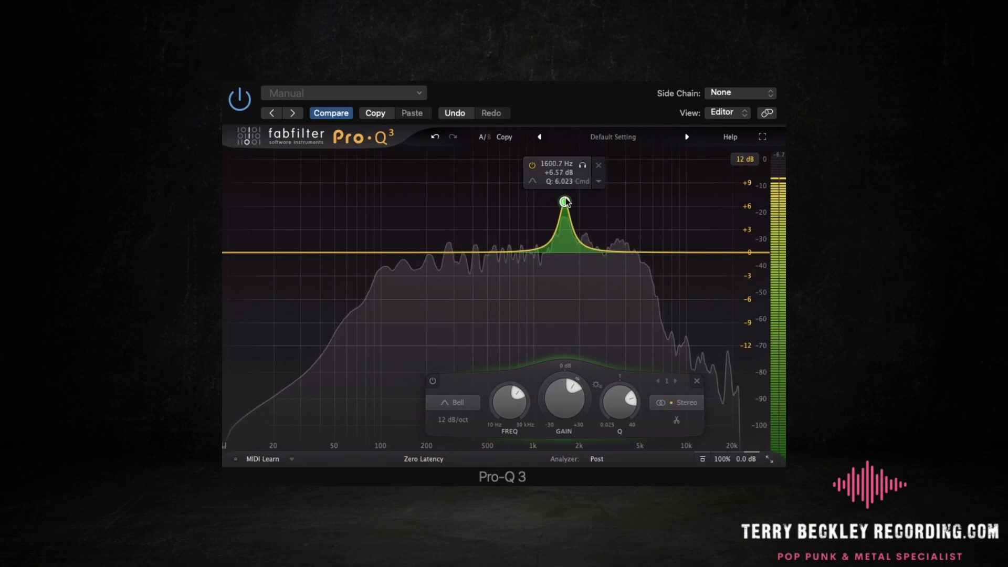
{"action": "mouse_move", "coordinate": [559, 398]}
{"action": "left_mouse_down"}
{"action": "mouse_move", "coordinate": [545, 448]}
{"action": "mouse_move", "coordinate": [560, 388]}
{"action": "left_mouse_up"}
{"action": "scroll", "coordinate": [559, 388], "scroll_direction": "down", "scroll_amount": 3}
{"action": "scroll", "coordinate": [560, 388], "scroll_direction": "down", "scroll_amount": 1}
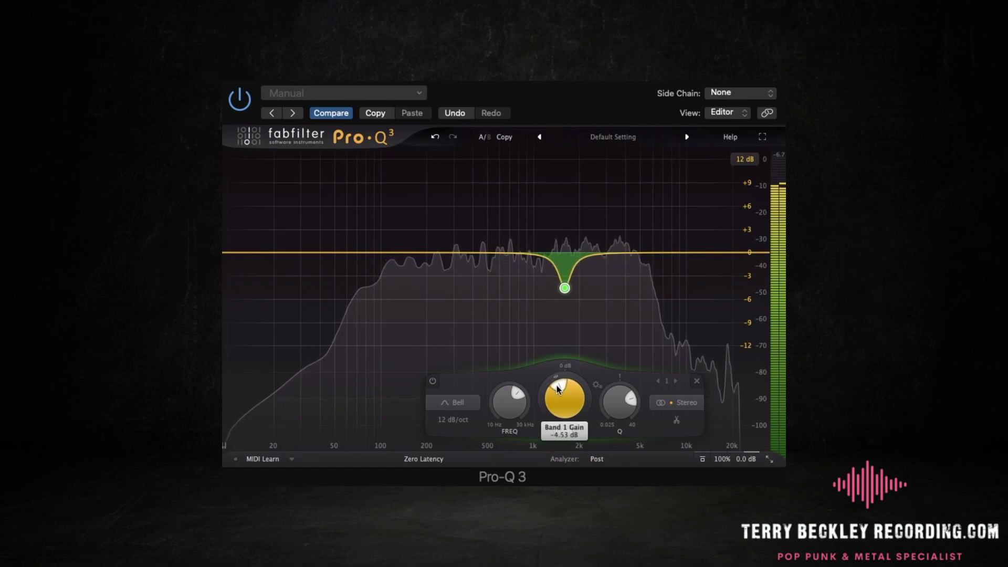
{"action": "scroll", "coordinate": [558, 388], "scroll_direction": "down", "scroll_amount": 1}
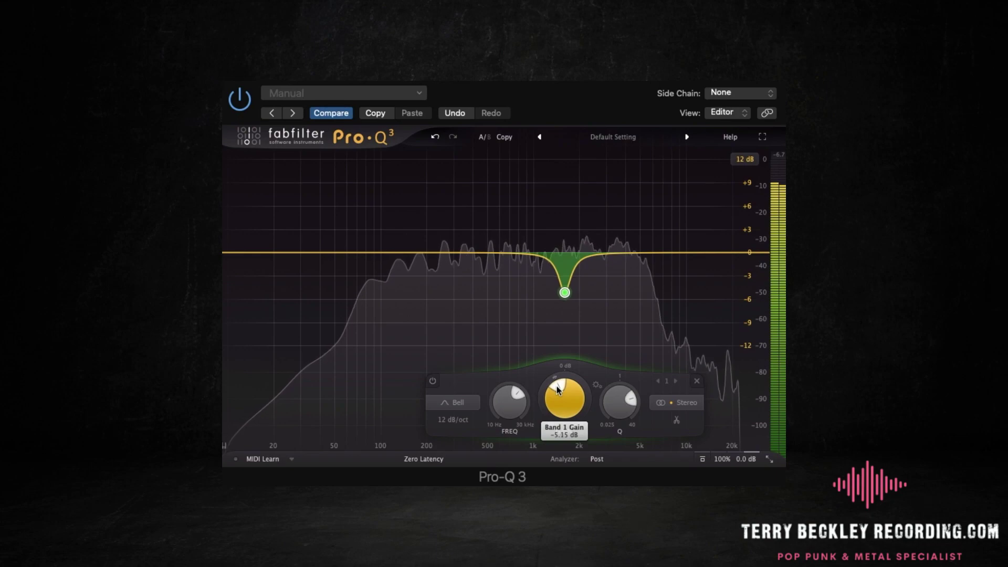
Add a second bell band at about 2.2 kHz with Q 5.507 and cut it to -2.14 dB.
{"action": "mouse_move", "coordinate": [584, 257]}
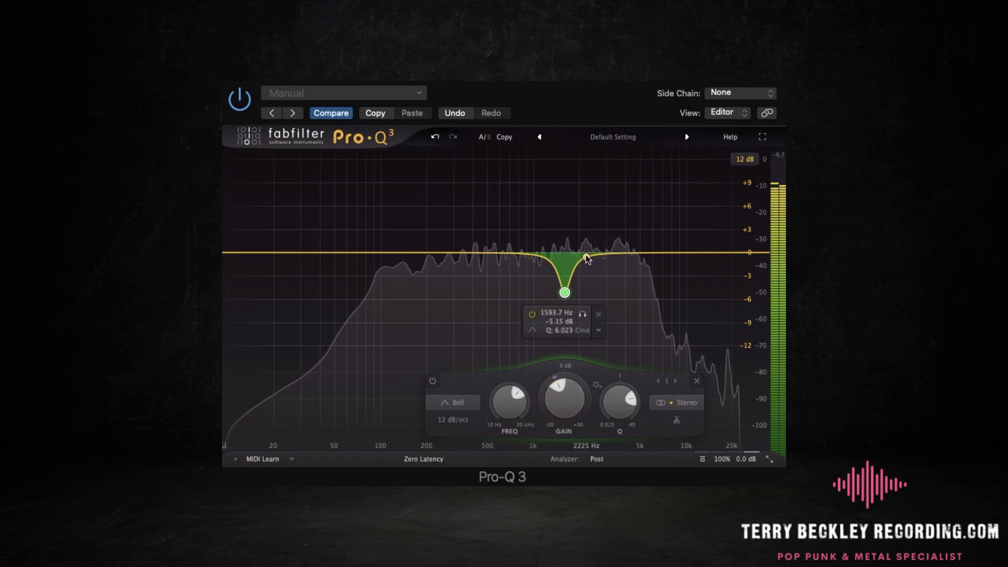
{"action": "left_click_drag", "start_coordinate": [587, 257], "coordinate": [587, 222]}
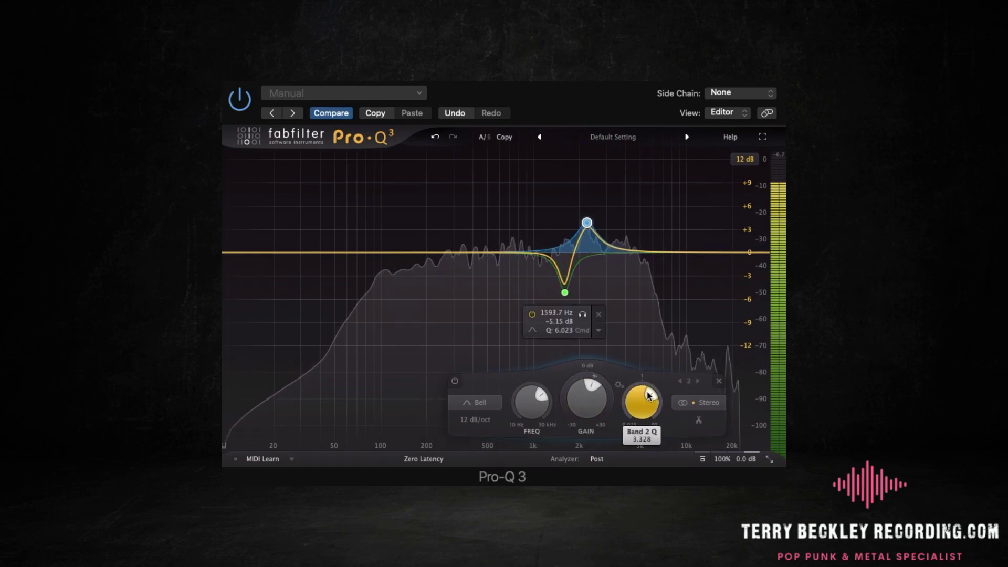
{"action": "left_click_drag", "start_coordinate": [587, 223], "coordinate": [588, 216]}
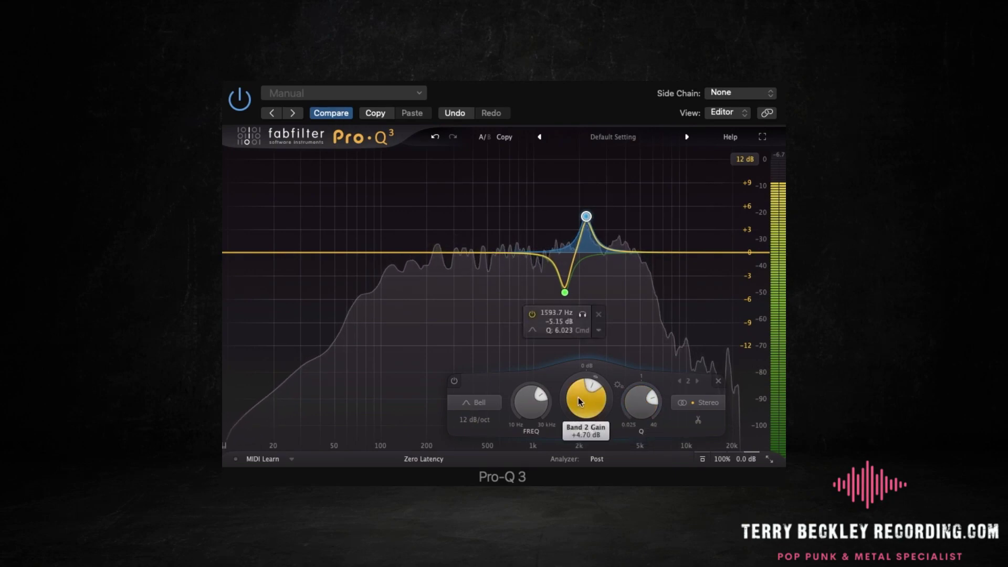
{"action": "left_click_drag", "start_coordinate": [578, 398], "coordinate": [567, 455]}
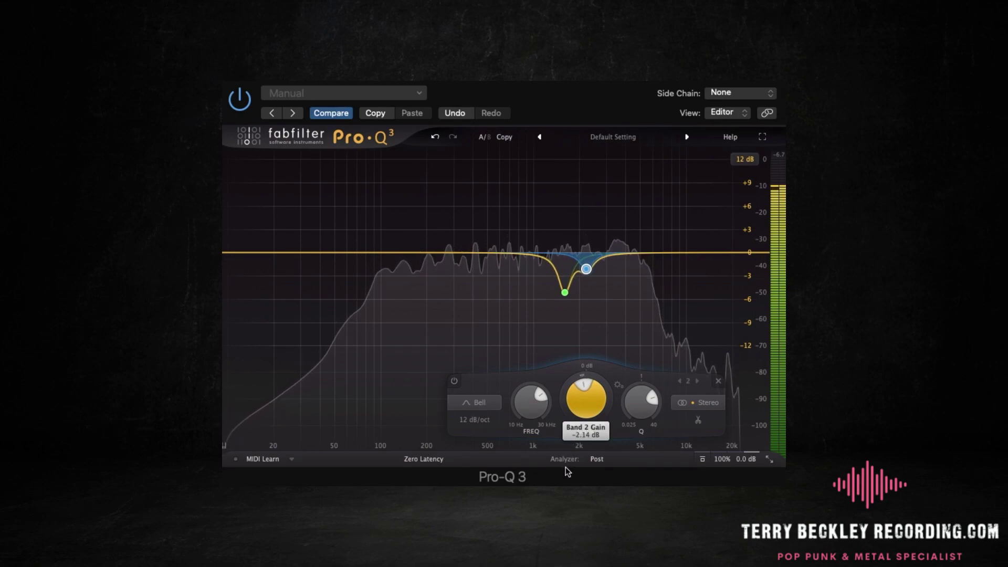
{"action": "left_click_drag", "start_coordinate": [565, 468], "coordinate": [565, 468]}
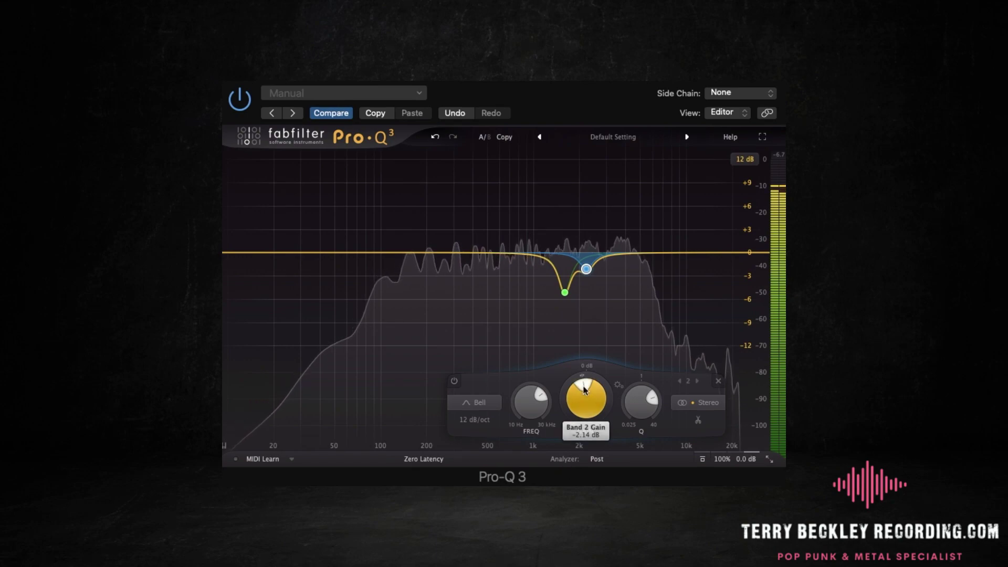
Add a third bell band at about 3.9 kHz with Q 8.763 and cut it to -4.08 dB.
{"action": "left_click_drag", "start_coordinate": [618, 257], "coordinate": [618, 220]}
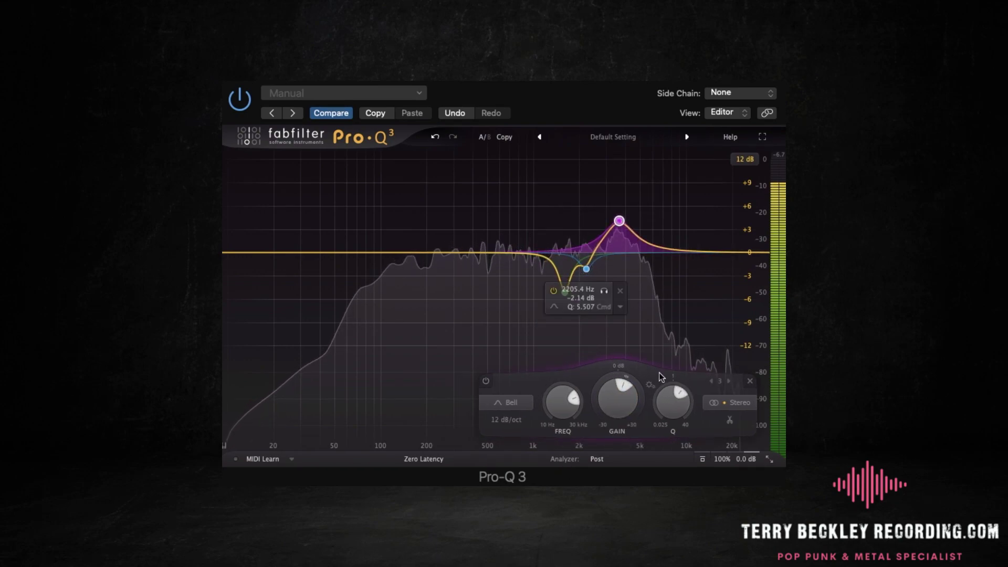
{"action": "left_click_drag", "start_coordinate": [682, 403], "coordinate": [685, 394]}
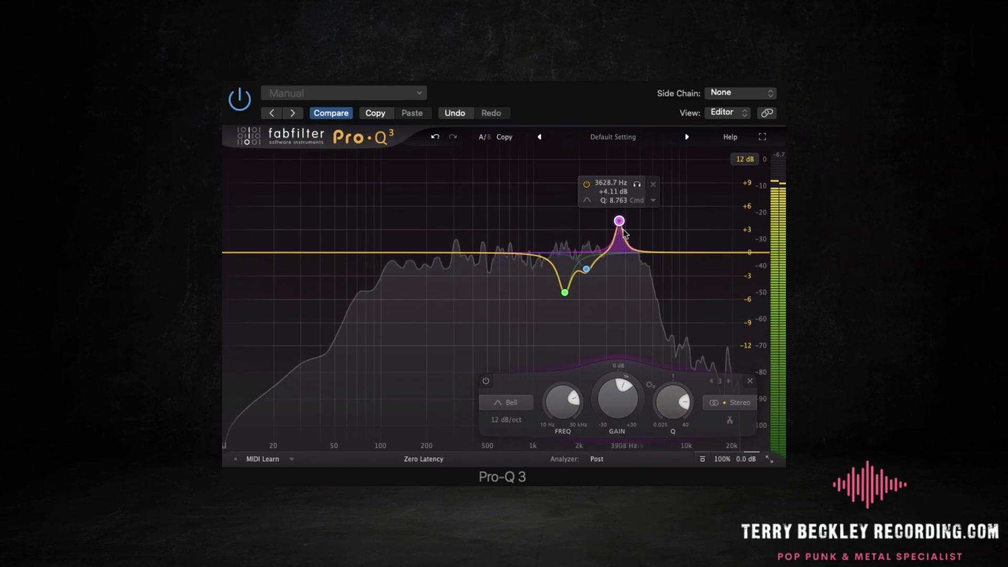
{"action": "left_click_drag", "start_coordinate": [619, 220], "coordinate": [626, 197]}
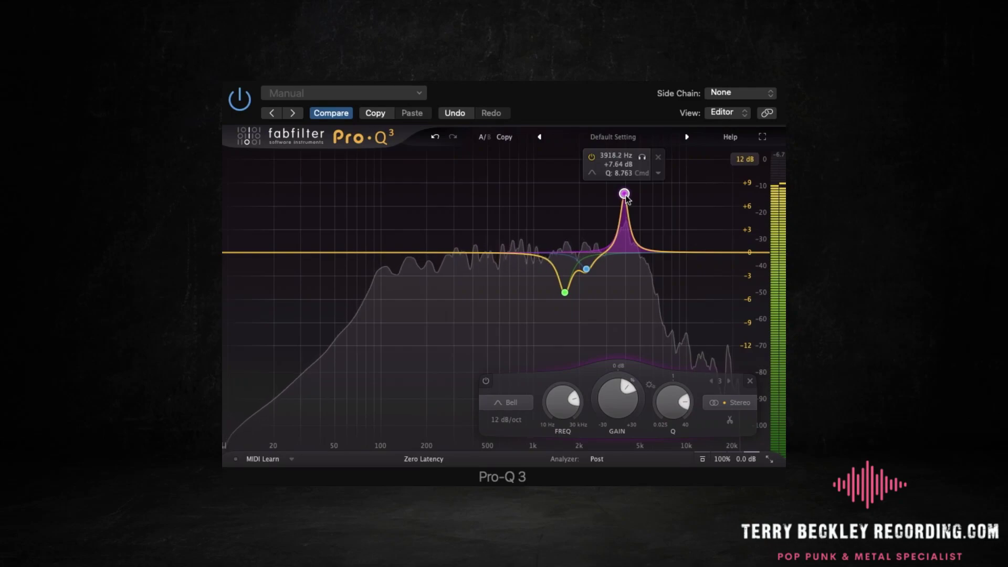
{"action": "left_click_drag", "start_coordinate": [617, 398], "coordinate": [610, 430]}
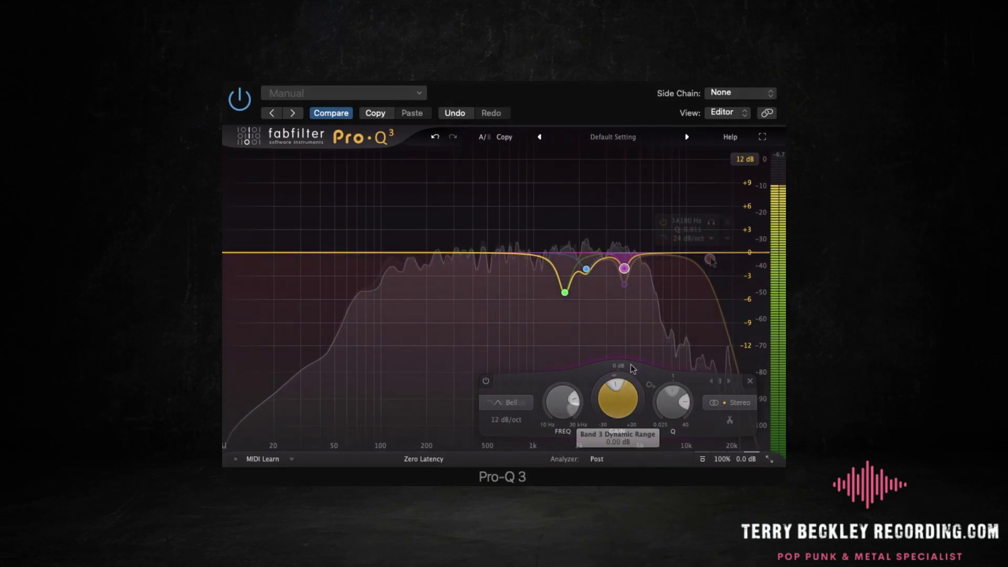
Add a 24 dB/oct high cut at about 14.5 kHz and toggle the band off and on to compare.
{"action": "left_click", "coordinate": [710, 258]}
{"action": "left_click_drag", "start_coordinate": [710, 258], "coordinate": [711, 254]}
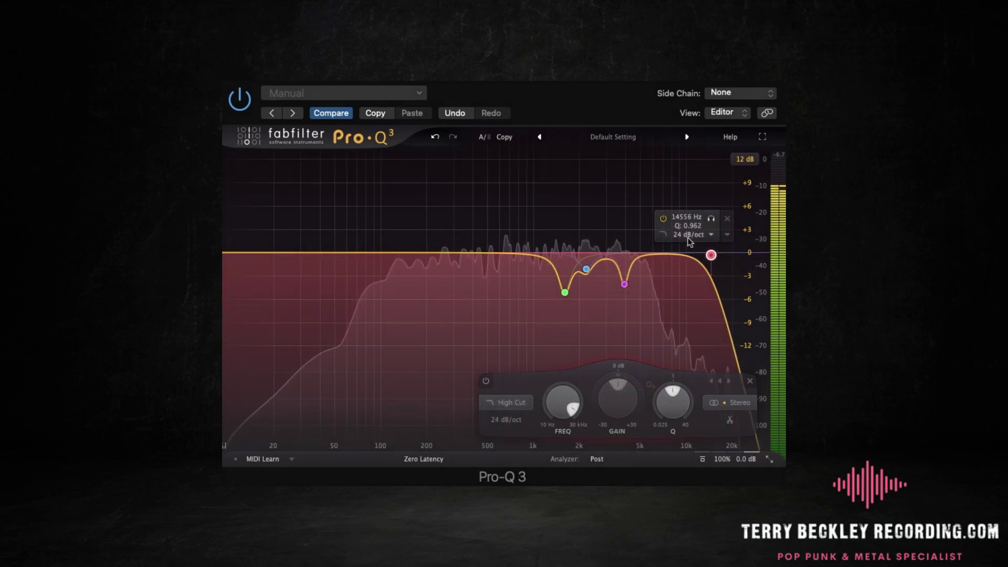
{"action": "left_click", "coordinate": [663, 220]}
{"action": "left_click", "coordinate": [662, 219]}
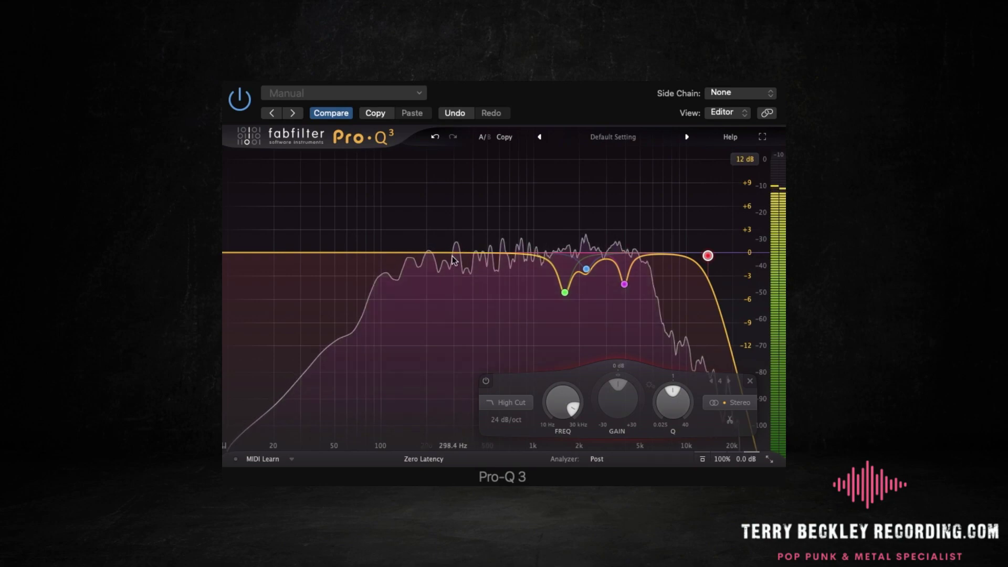
Add a narrowed low-mid bell band between 200 and 500 Hz and cut it by about 2 dB.
{"action": "left_click_drag", "start_coordinate": [454, 253], "coordinate": [457, 230]}
{"action": "left_click_drag", "start_coordinate": [517, 397], "coordinate": [518, 383]}
{"action": "left_click_drag", "start_coordinate": [456, 230], "coordinate": [466, 271]}
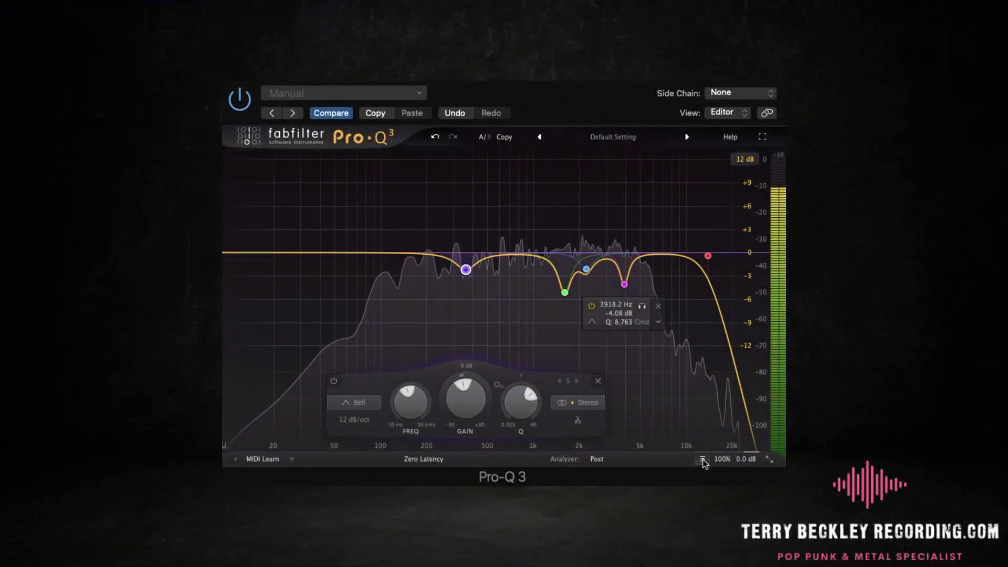
Bypass and re-enable the whole Pro-Q 3 EQ to compare the guitar tone with and without it.
{"action": "left_click", "coordinate": [703, 460]}
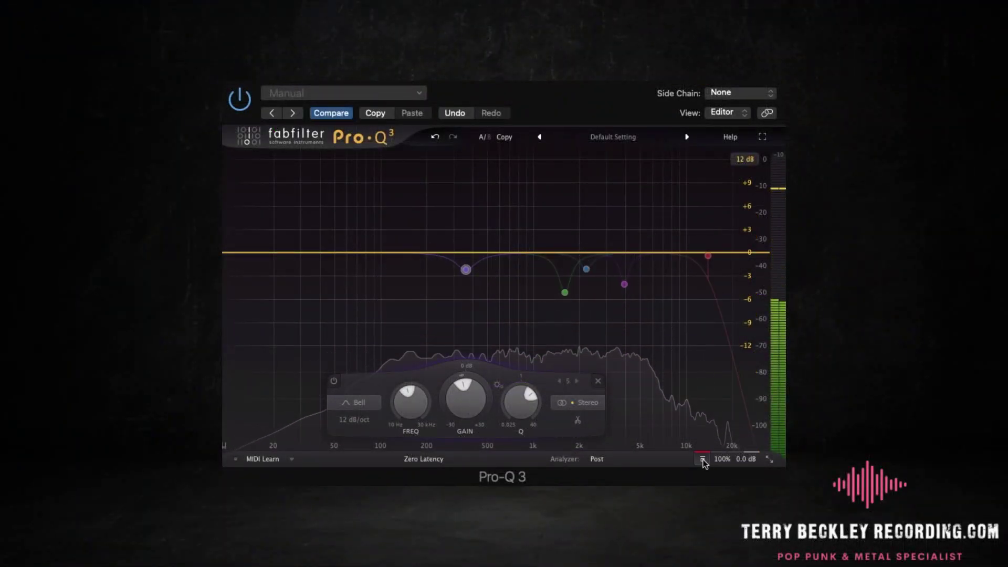
{"action": "key", "text": "space"}
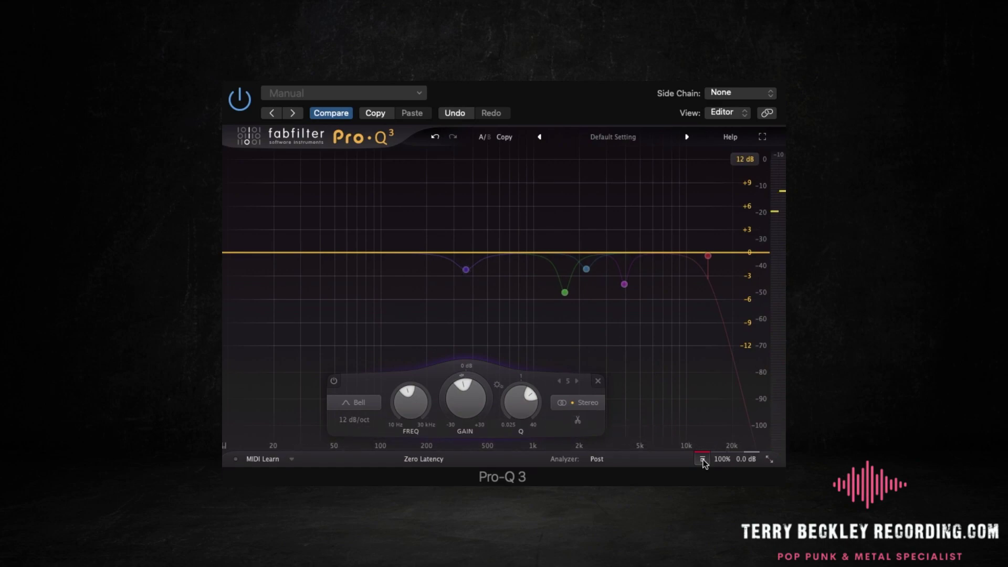
{"action": "left_click", "coordinate": [703, 460]}
{"action": "key", "text": "space"}
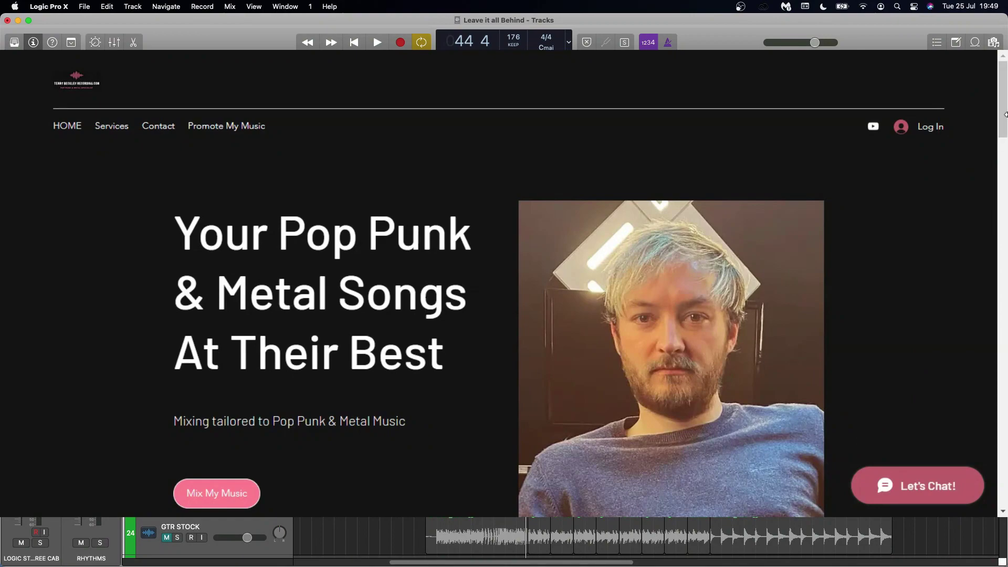
{"action": "left_click_drag", "start_coordinate": [1005, 116], "coordinate": [1003, 443]}
{"action": "left_click", "coordinate": [499, 233]}
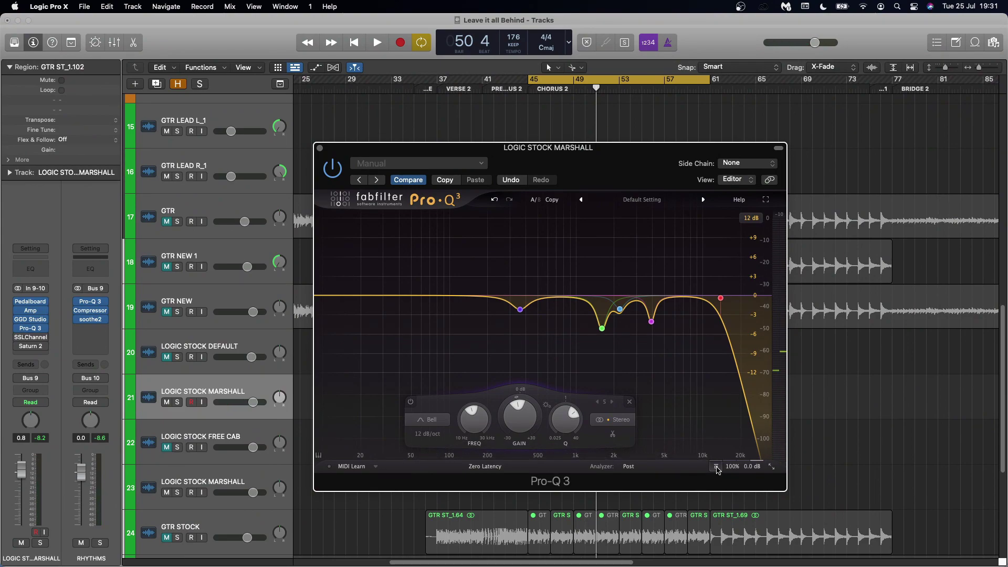
Insert the Waves SSLChannel (s) plug-in on the LOGIC STOCK MARSHALL track.
{"action": "left_click", "coordinate": [30, 328]}
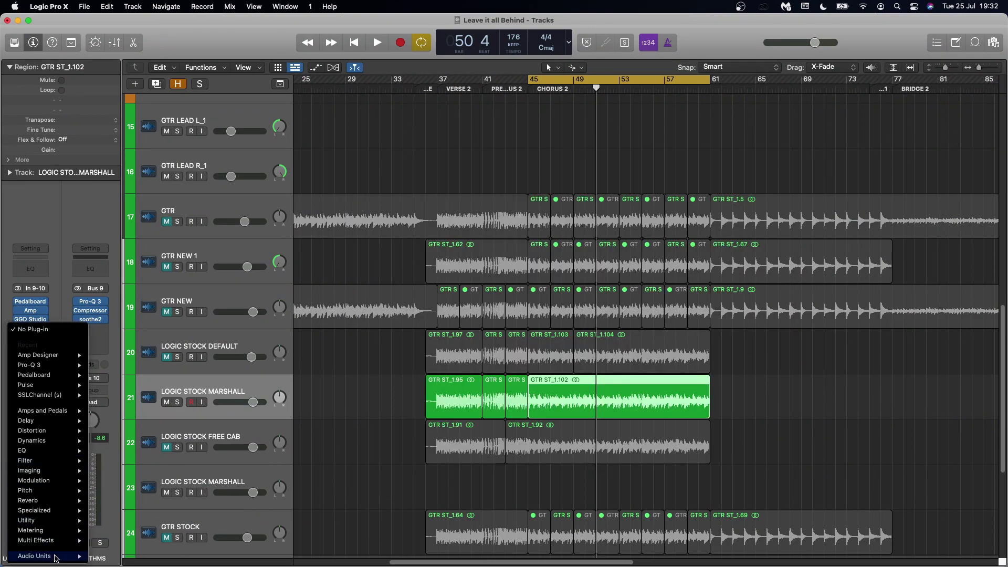
{"action": "mouse_move", "coordinate": [48, 556]}
{"action": "mouse_move", "coordinate": [133, 548]}
{"action": "scroll", "coordinate": [233, 533], "scroll_direction": "down", "scroll_amount": 5}
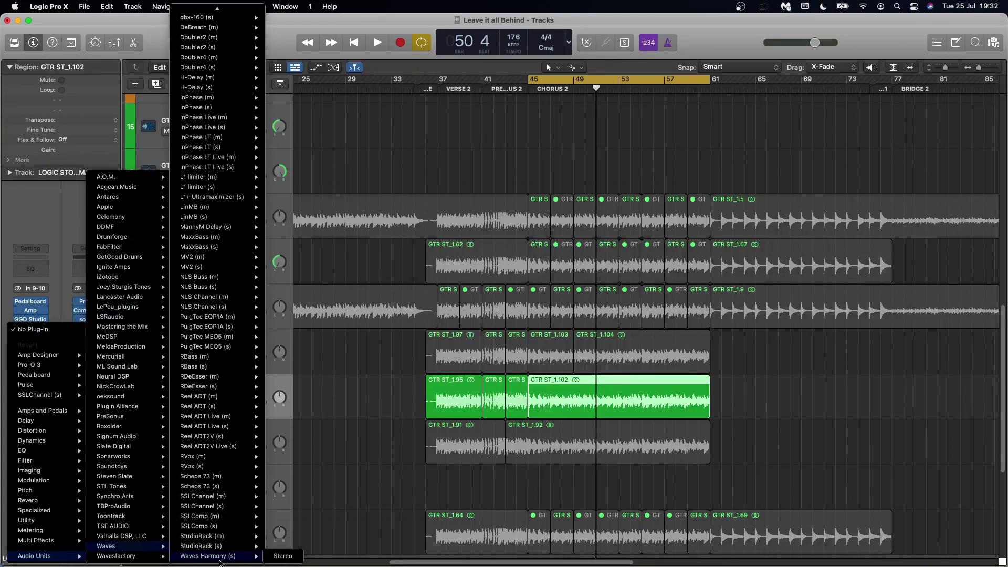
{"action": "left_click", "coordinate": [210, 506]}
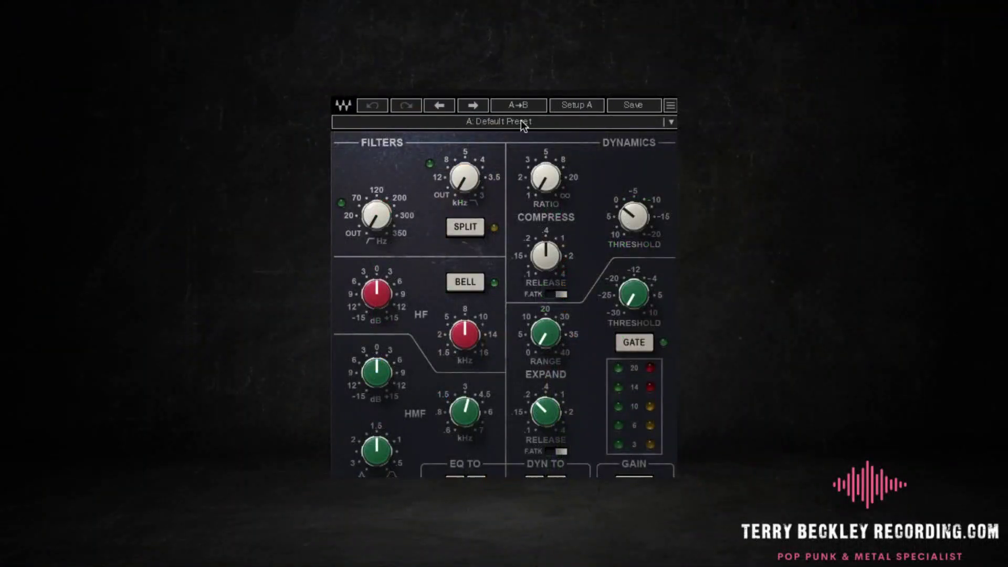
Set the SSLChannel's high-pass filter between 70 and 120 Hz and its low-pass near 12 kHz, with a slight HF boost.
{"action": "mouse_move", "coordinate": [376, 215]}
{"action": "left_mouse_down"}
{"action": "mouse_move", "coordinate": [376, 185]}
{"action": "mouse_move", "coordinate": [377, 196]}
{"action": "left_mouse_up"}
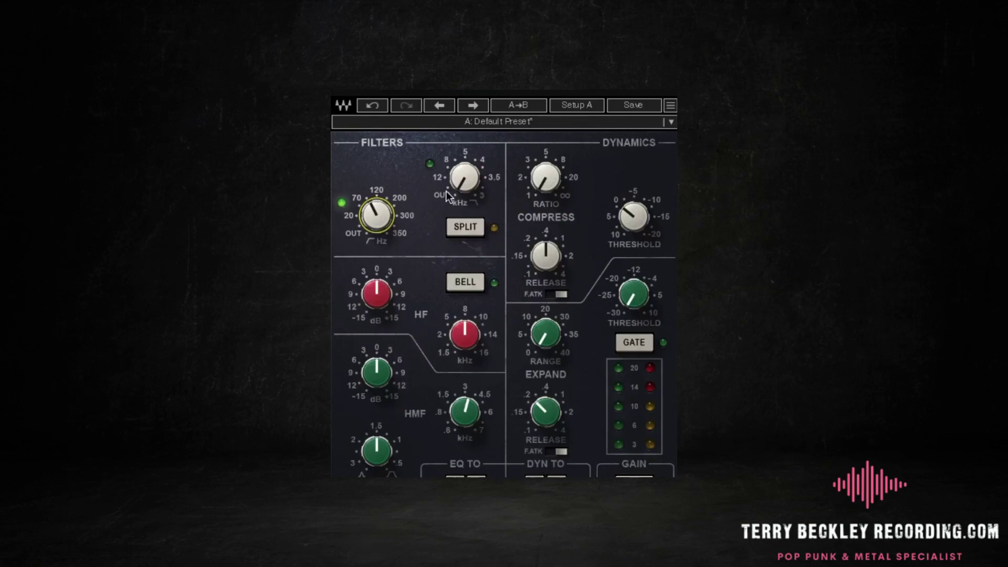
{"action": "mouse_move", "coordinate": [461, 187]}
{"action": "left_mouse_down"}
{"action": "mouse_move", "coordinate": [461, 173]}
{"action": "mouse_move", "coordinate": [460, 190]}
{"action": "left_mouse_up"}
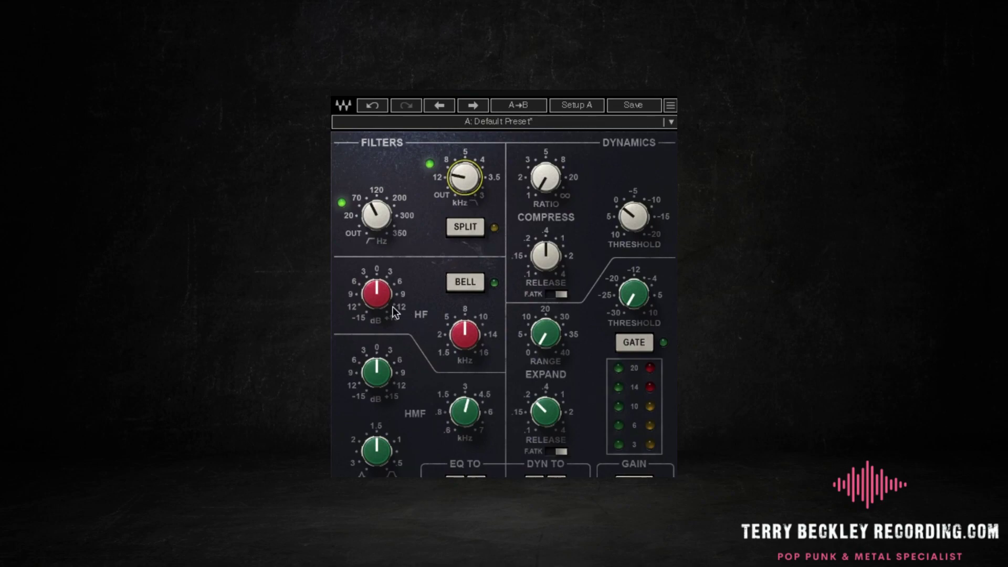
{"action": "left_click_drag", "start_coordinate": [382, 292], "coordinate": [382, 288]}
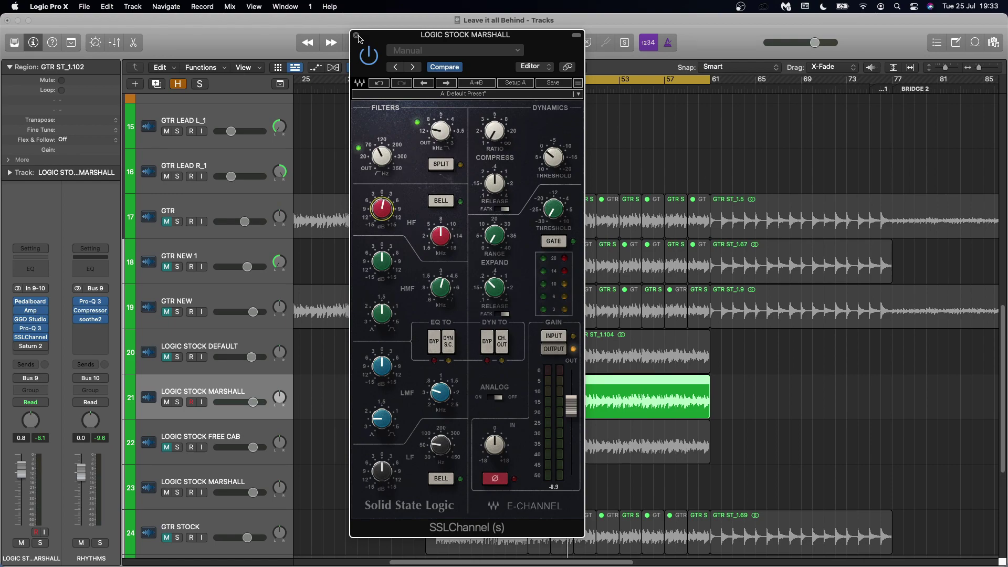
Activate Saturn 2 on the LOGIC STOCK MARSHALL track and split its spectrum into two bands near the middle of the display.
{"action": "left_click", "coordinate": [357, 37]}
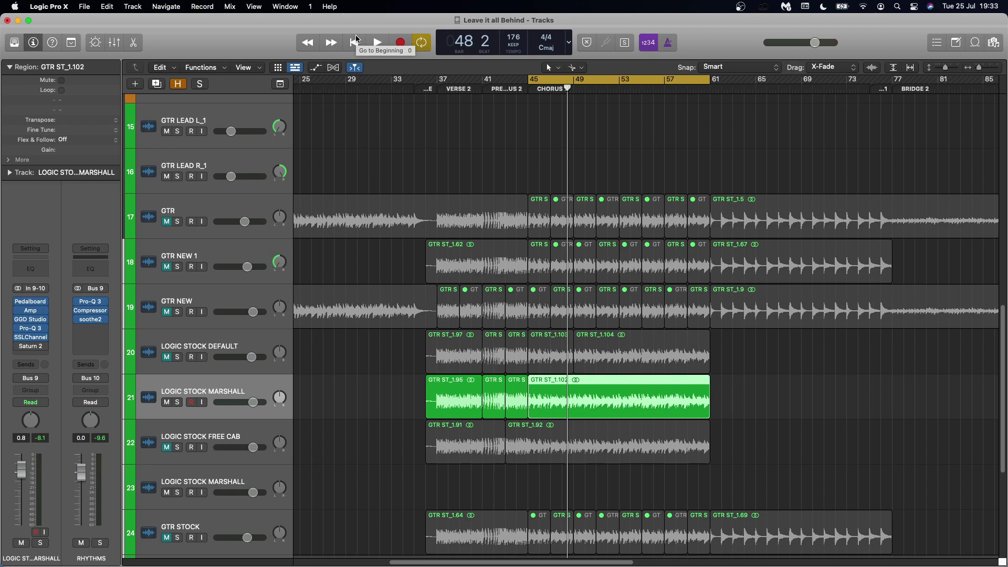
{"action": "left_click", "coordinate": [21, 347]}
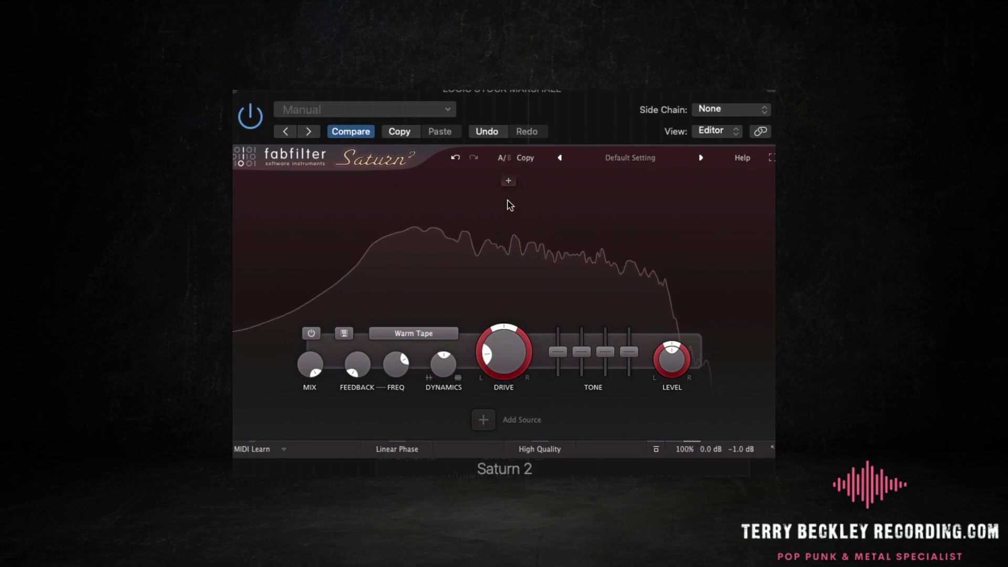
{"action": "left_click_drag", "start_coordinate": [510, 181], "coordinate": [497, 205]}
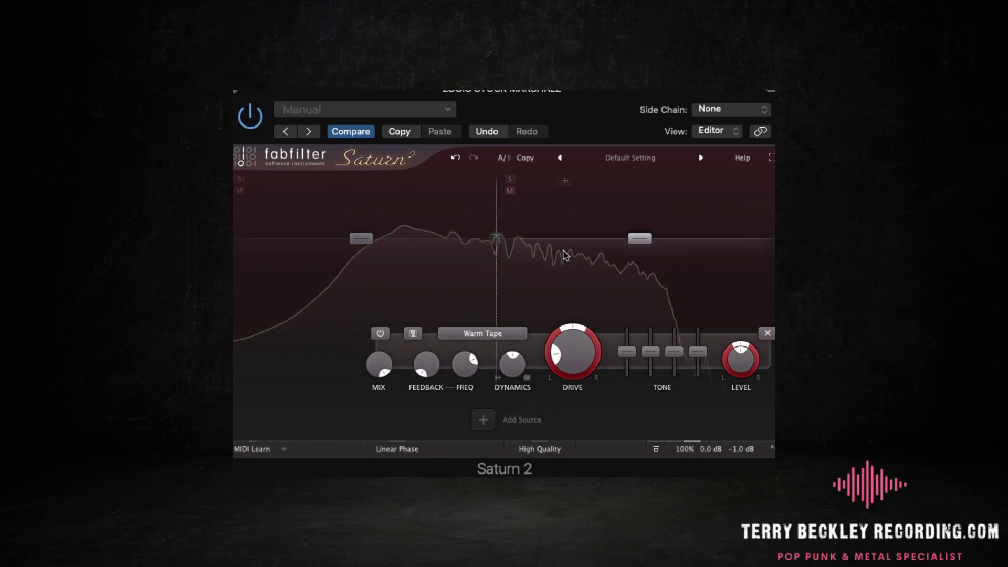
Raise the Warm Tape drive of Saturn 2's lower band slightly.
{"action": "mouse_move", "coordinate": [557, 345]}
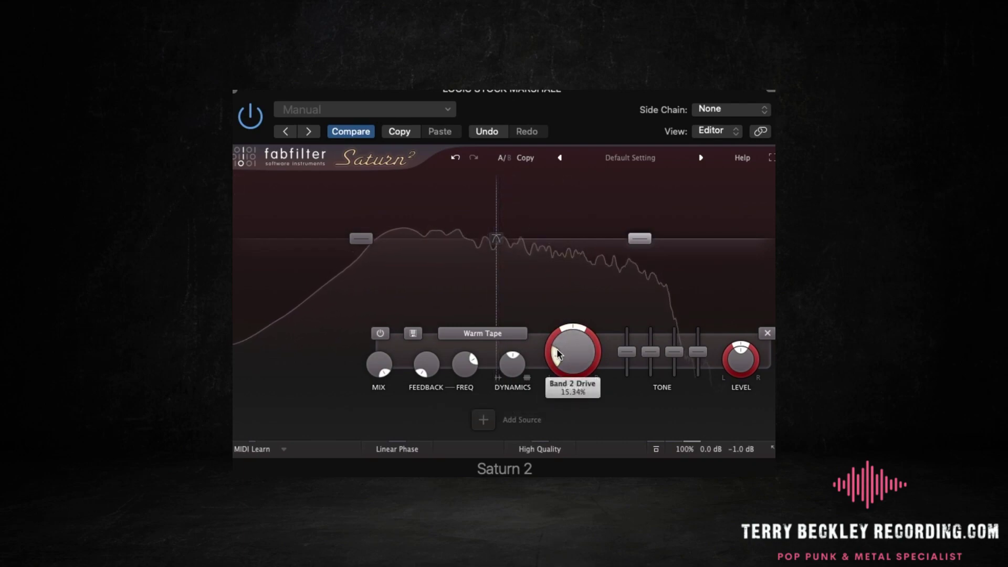
{"action": "mouse_move", "coordinate": [424, 354]}
{"action": "left_click_drag", "start_coordinate": [425, 353], "coordinate": [426, 349]}
Bypass and re-enable Saturn 2 to compare the LOGIC STOCK MARSHALL tone with and without saturation.
{"action": "left_click", "coordinate": [659, 451]}
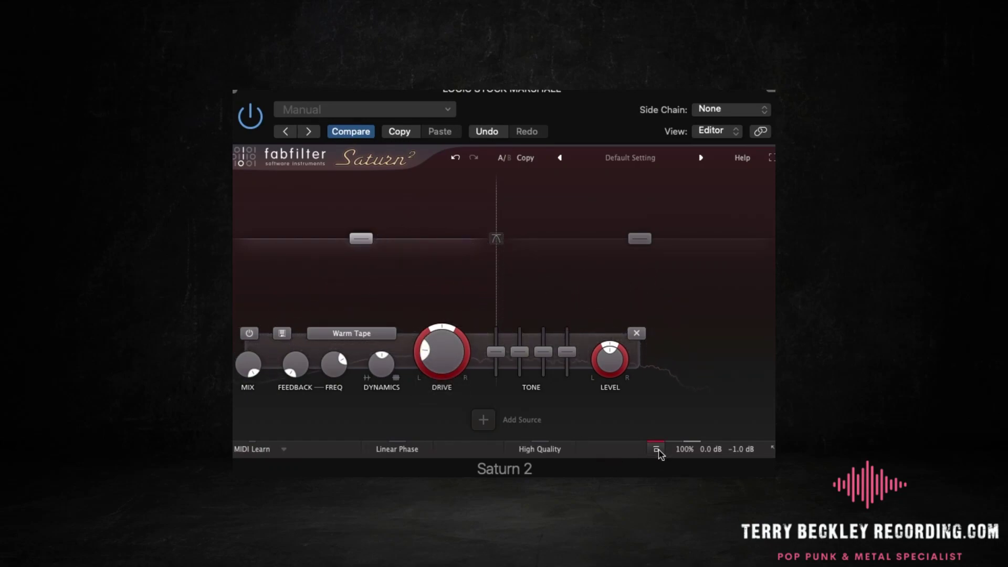
{"action": "left_click", "coordinate": [656, 450]}
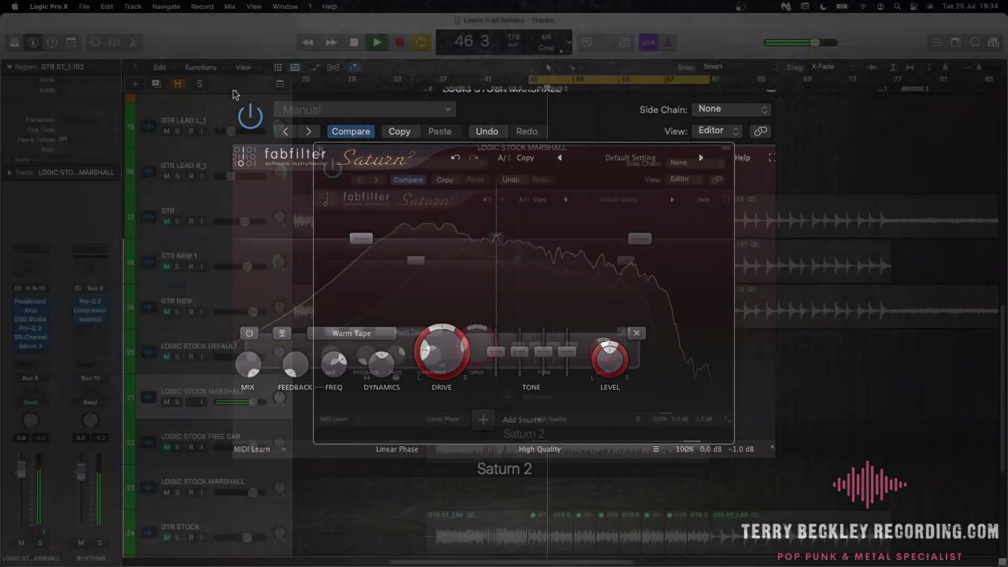
{"action": "left_click", "coordinate": [237, 92]}
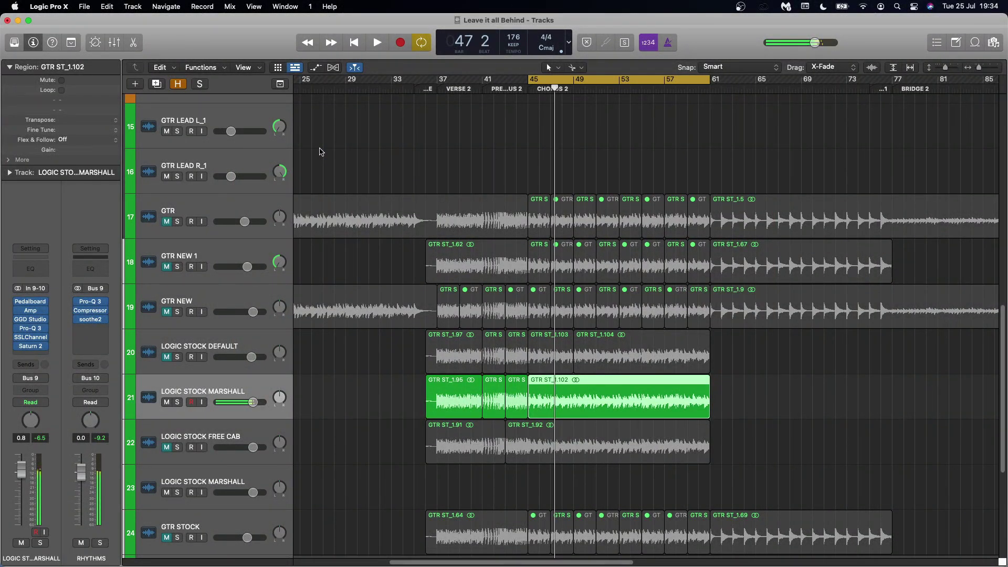
{"action": "left_click", "coordinate": [32, 347]}
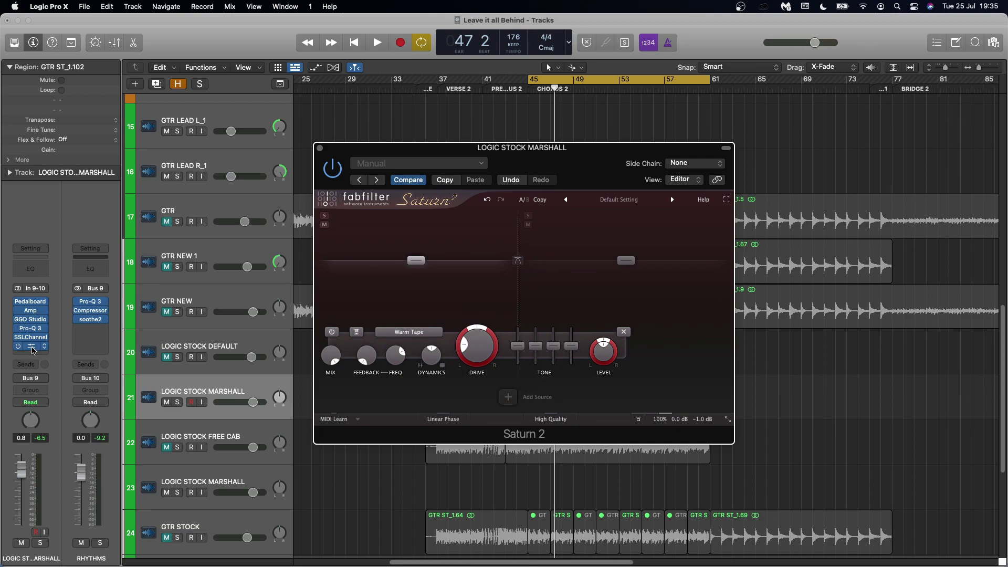
{"action": "left_click", "coordinate": [321, 152]}
Extend the cycle start to bar 37, mute the second half of Verse 2 on LOGIC STOCK DEFAULT, and audition it against LOGIC STOCK MARSHALL.
{"action": "left_click", "coordinate": [260, 340]}
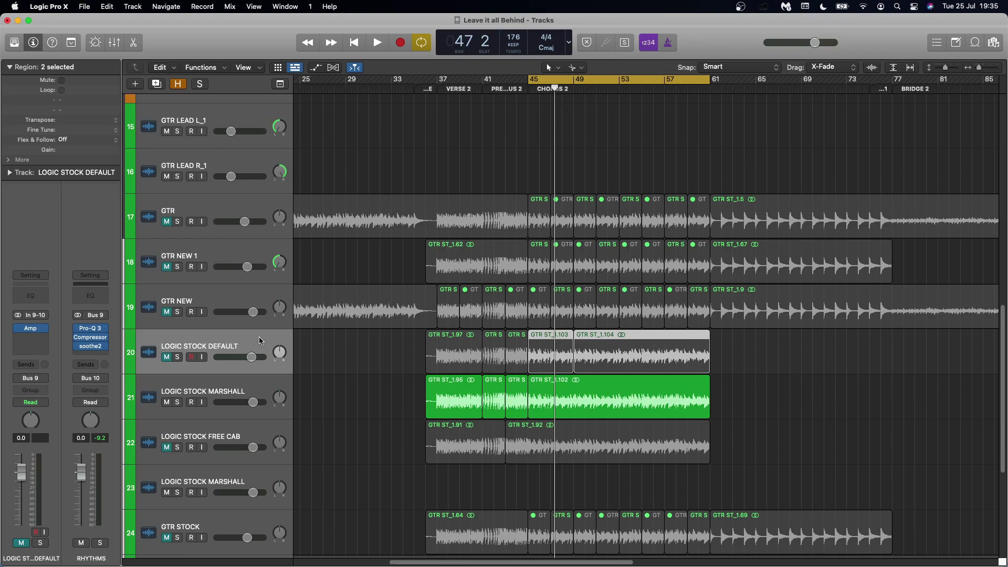
{"action": "key", "text": "super+z"}
{"action": "left_click_drag", "start_coordinate": [528, 79], "coordinate": [439, 80]}
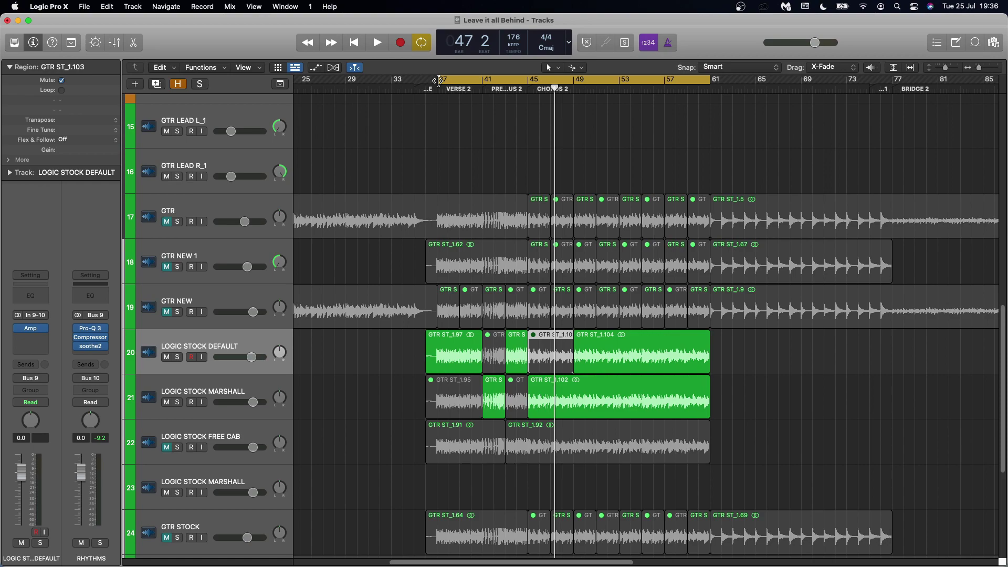
{"action": "left_click", "coordinate": [472, 342]}
{"action": "key", "text": "space"}
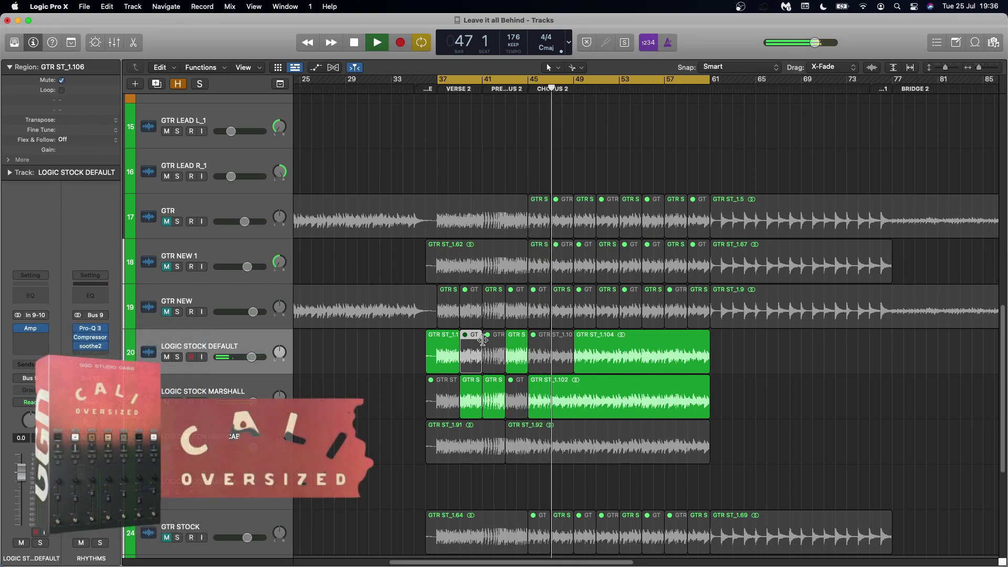
{"action": "key", "text": "space"}
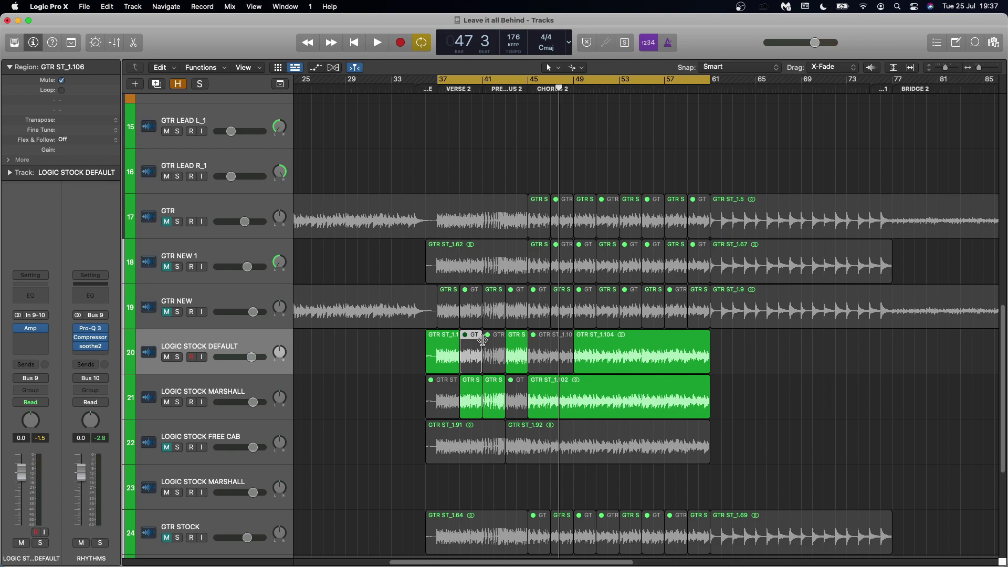
Select the LOGIC STOCK FREE CAB track and play it from Verse 2 to hear its tone.
{"action": "key", "text": "Down"}
{"action": "key", "text": "Down"}
{"action": "left_click", "coordinate": [33, 323]}
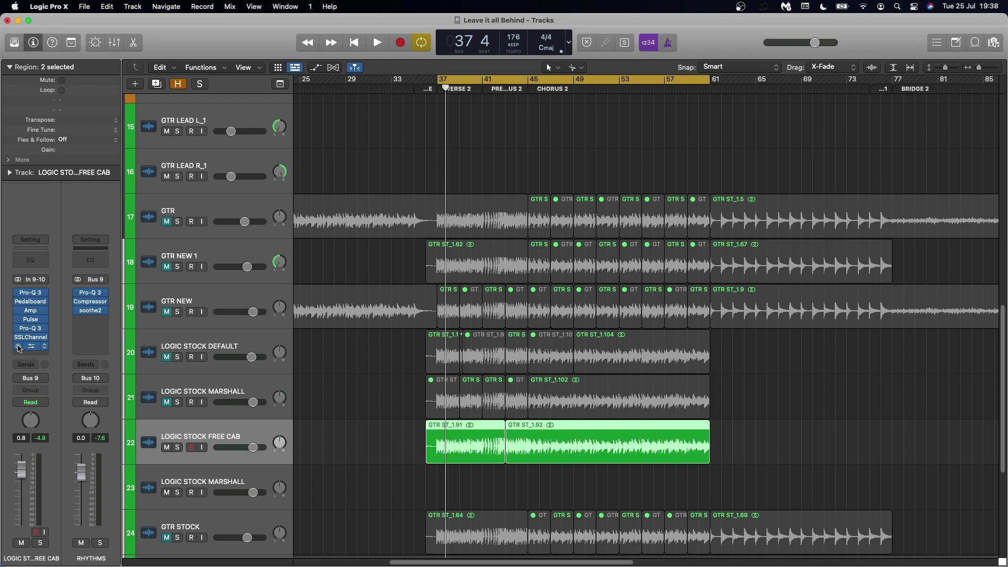
{"action": "key", "text": "space"}
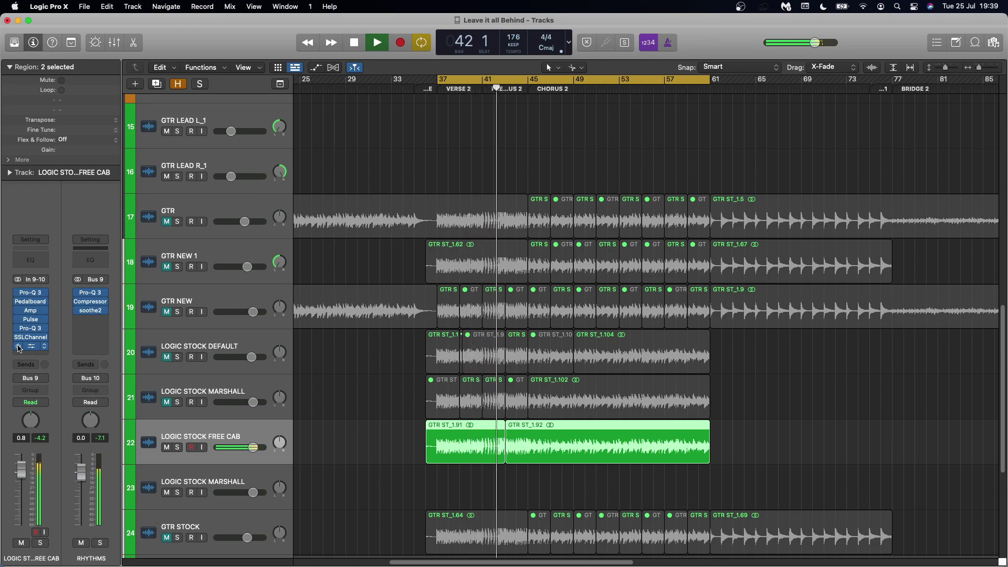
{"action": "key", "text": "space"}
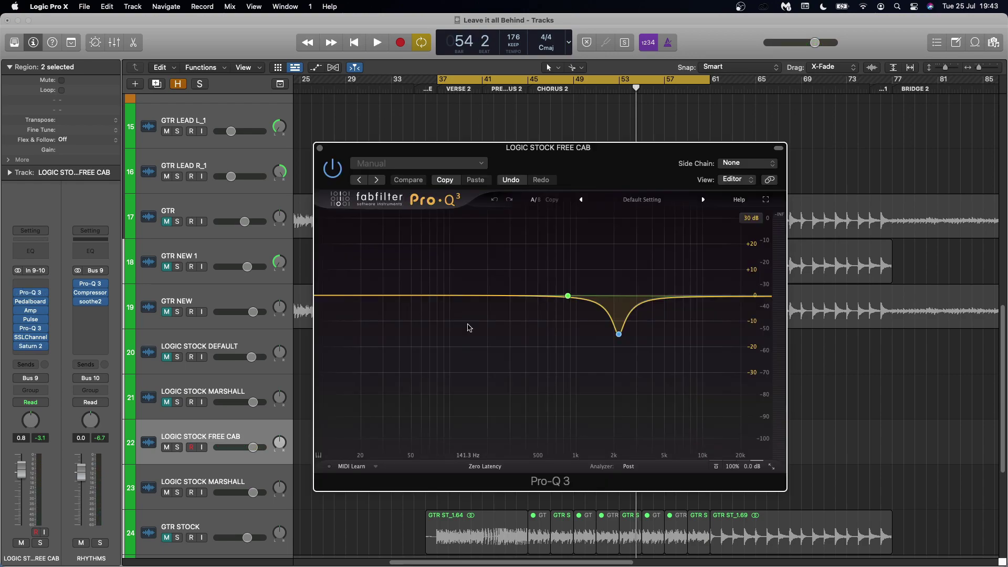
Examine the first Pro-Q 3, the Pedalboard, the Amp and the Pulse cabinet settings on the LOGIC STOCK FREE CAB track.
{"action": "mouse_move", "coordinate": [619, 335]}
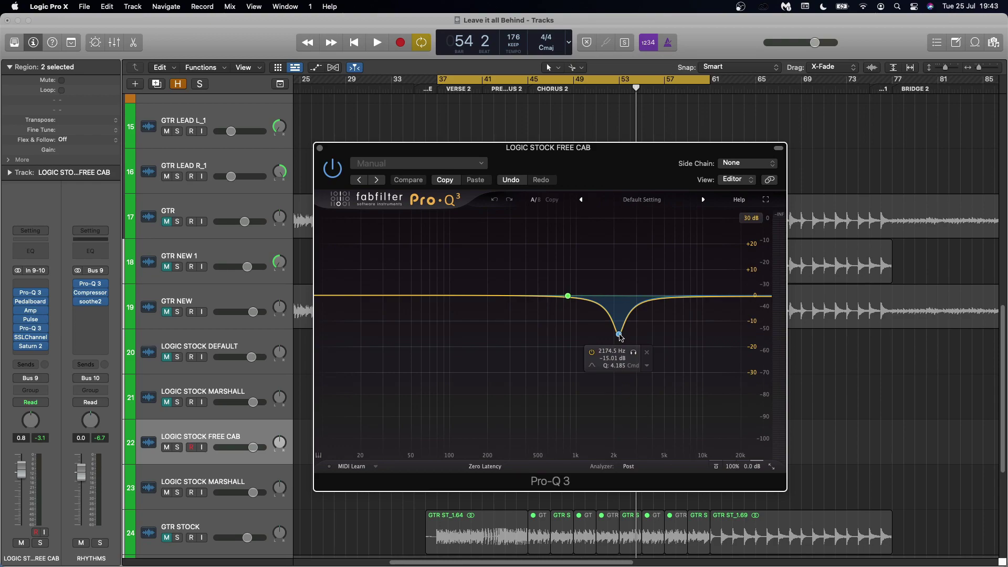
{"action": "left_click", "coordinate": [319, 148]}
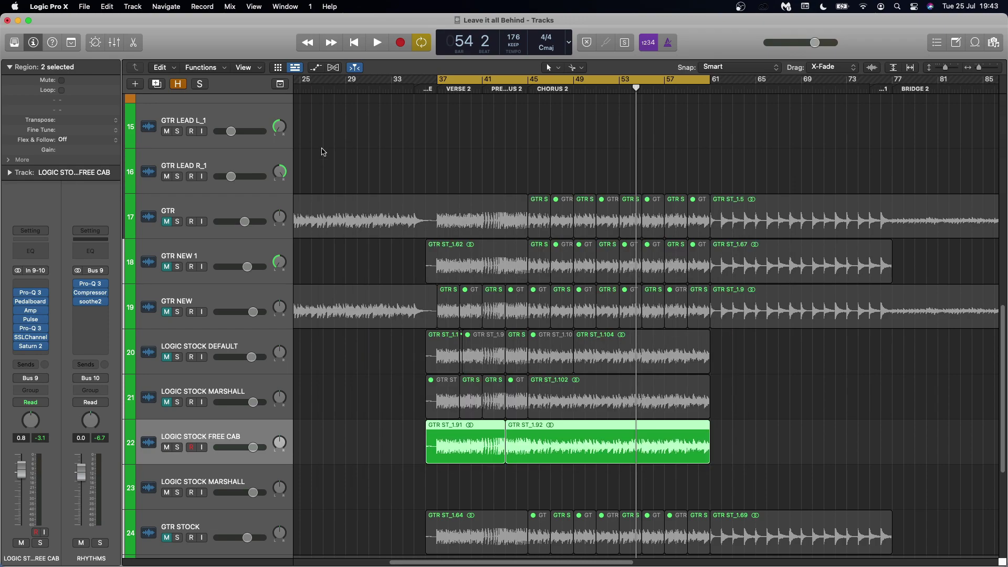
{"action": "left_click", "coordinate": [29, 301]}
{"action": "left_click", "coordinate": [320, 149]}
{"action": "left_click", "coordinate": [30, 310]}
{"action": "left_click", "coordinate": [33, 320]}
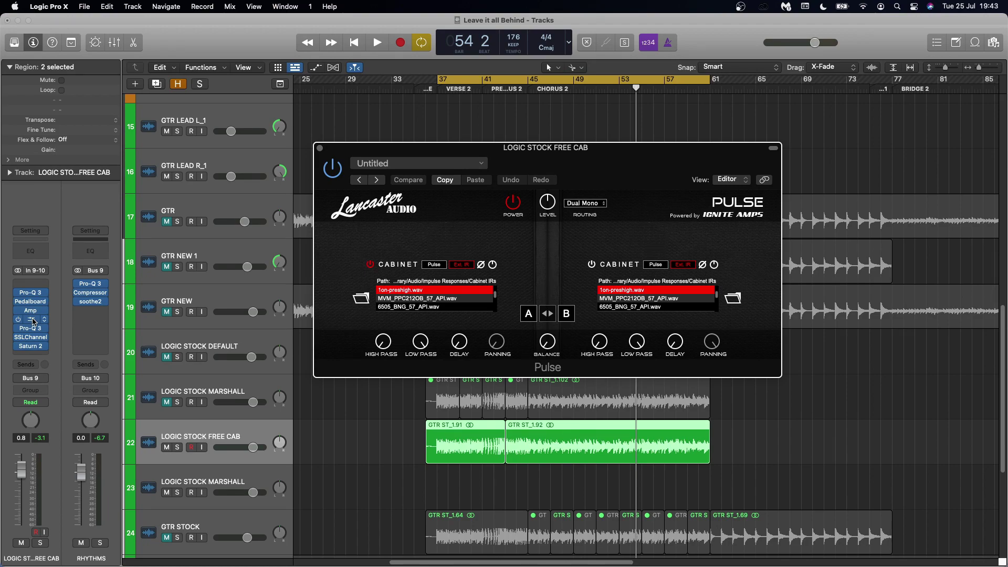
{"action": "left_click", "coordinate": [321, 149]}
Inspect the frequency, gain and Q of the bell cuts in the Pro-Q 3 placed after the Pulse cabinet.
{"action": "left_click", "coordinate": [30, 328]}
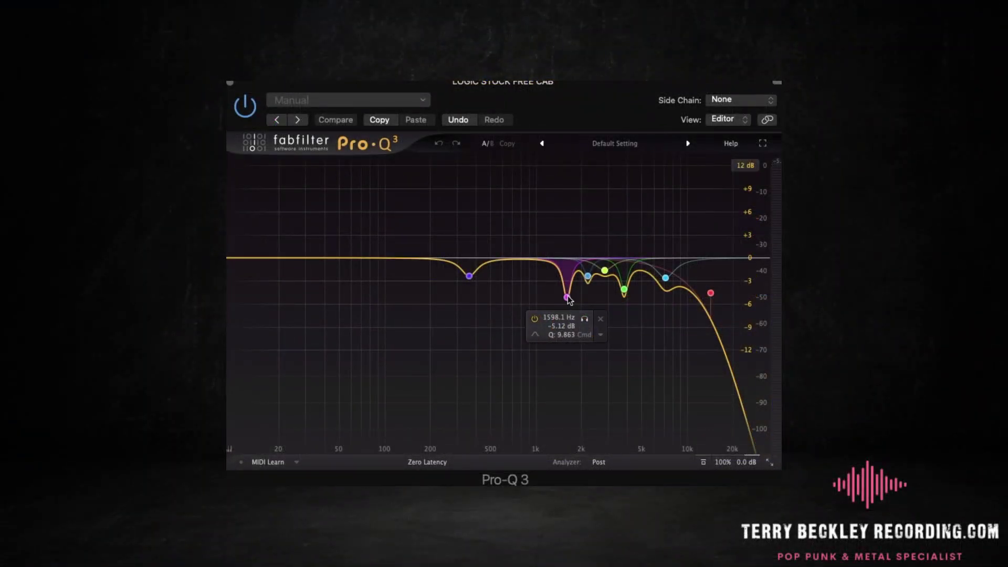
{"action": "mouse_move", "coordinate": [626, 292]}
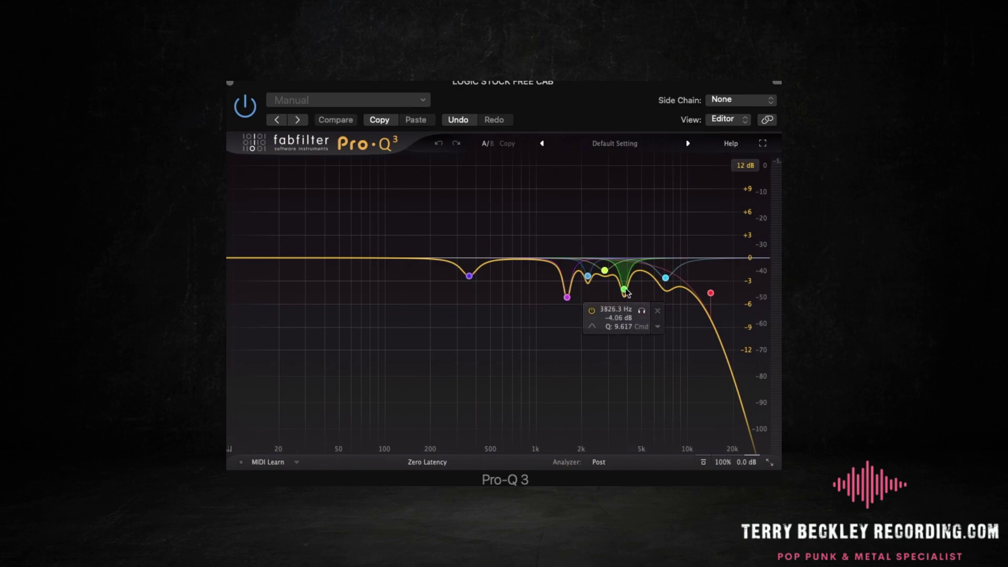
{"action": "mouse_move", "coordinate": [588, 279]}
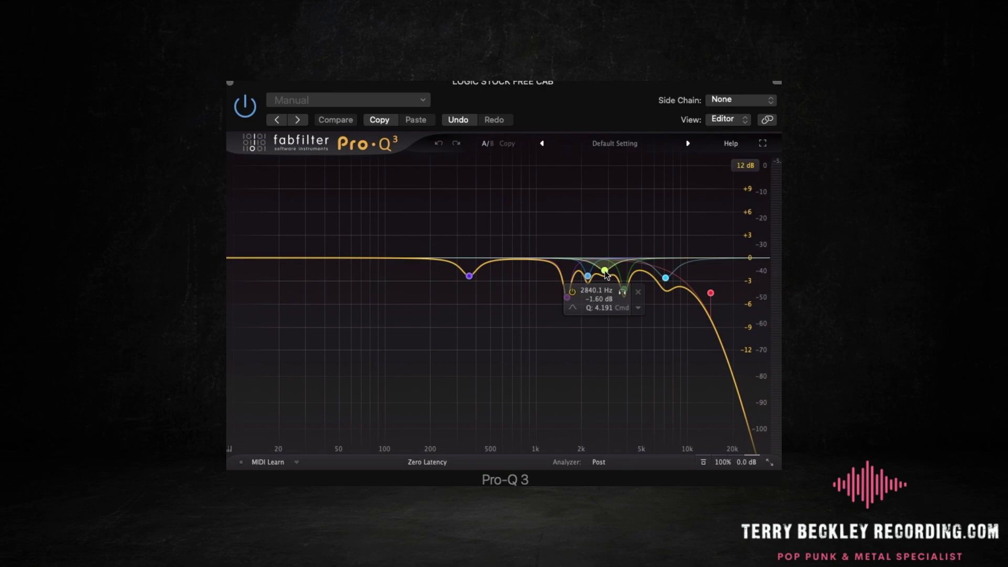
{"action": "mouse_move", "coordinate": [665, 280]}
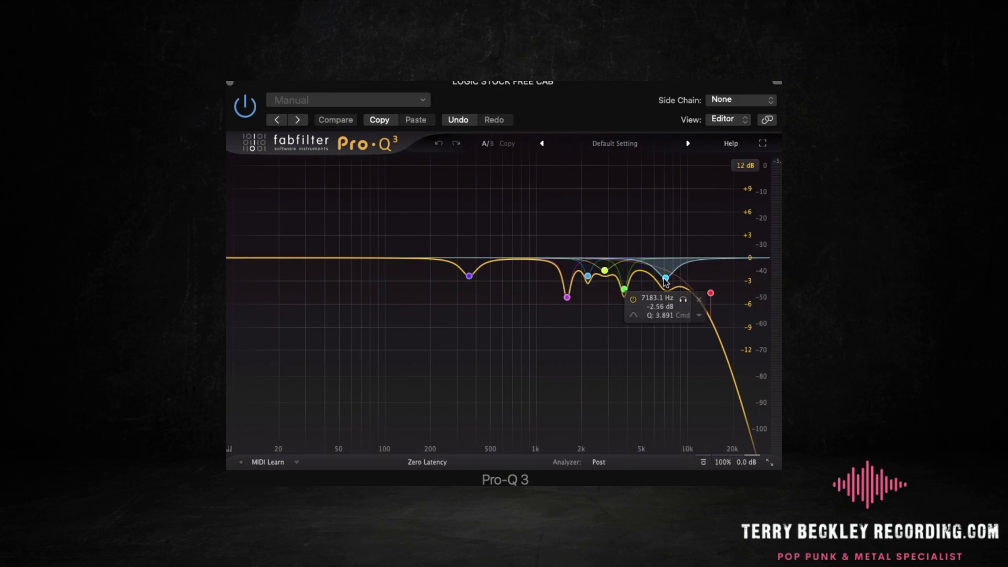
{"action": "mouse_move", "coordinate": [469, 278]}
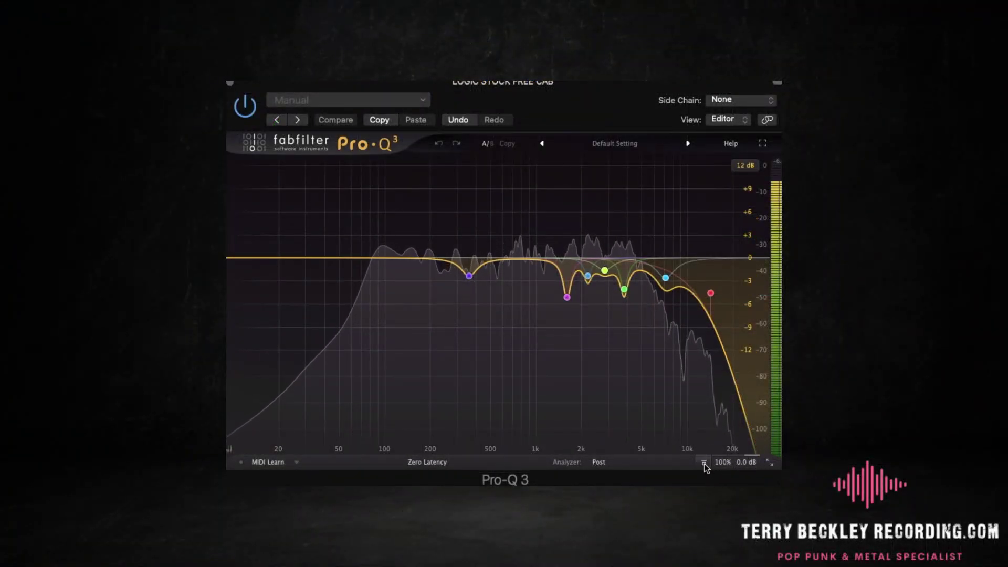
Bypass and re-enable the post-cabinet Pro-Q 3 twice to compare the FREE CAB tone with and without its cuts.
{"action": "left_click", "coordinate": [704, 463]}
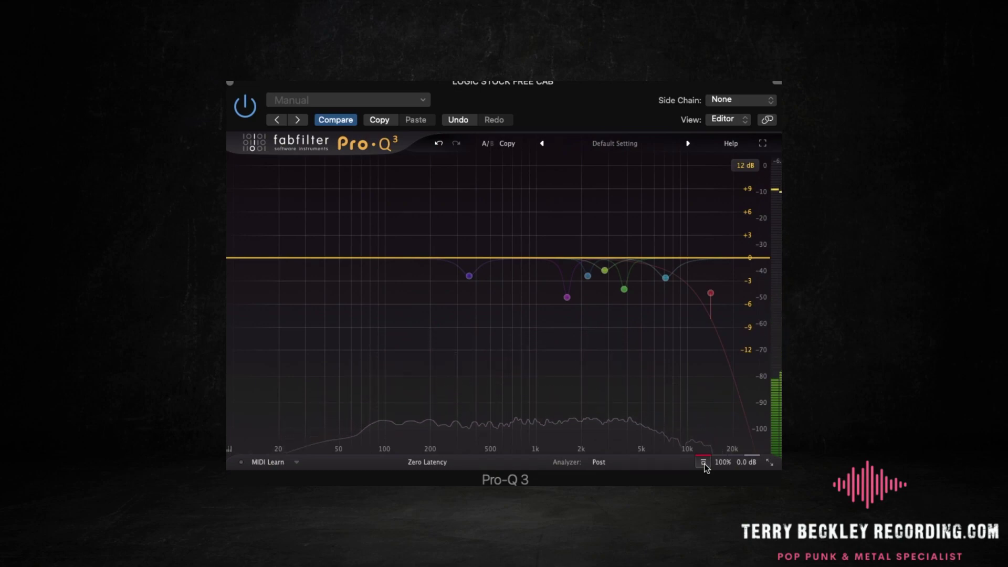
{"action": "left_click", "coordinate": [704, 464]}
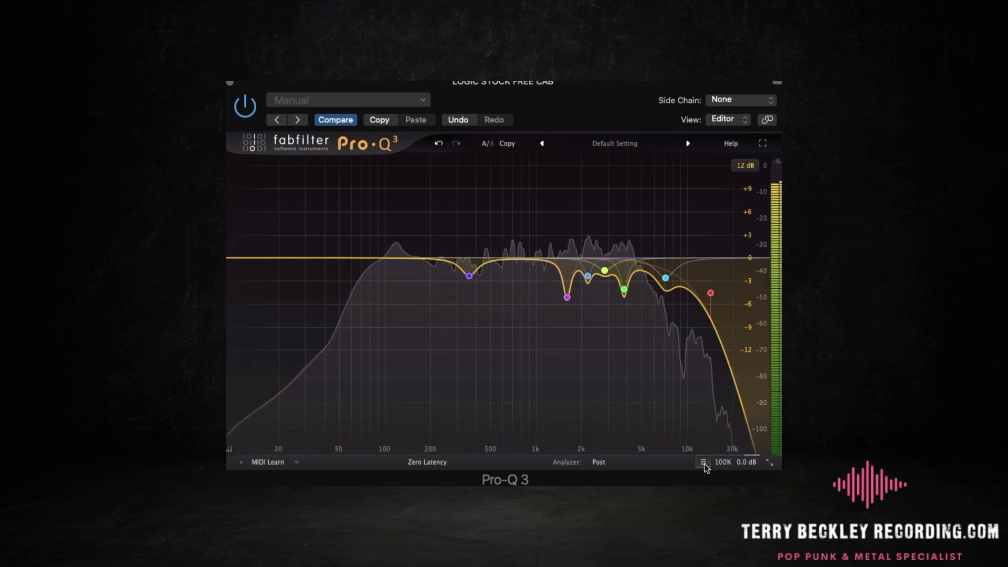
{"action": "left_click", "coordinate": [704, 463]}
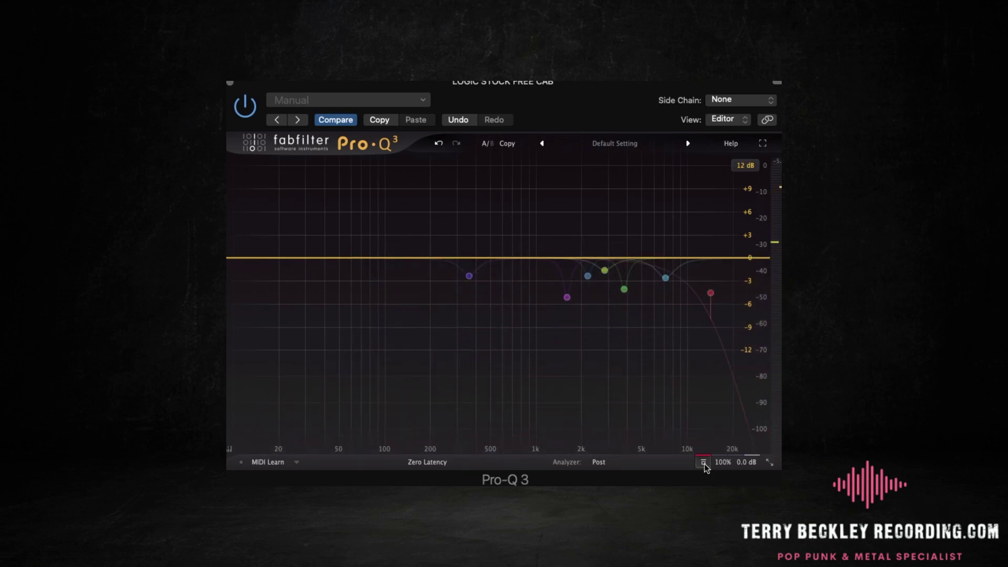
{"action": "left_click", "coordinate": [704, 464]}
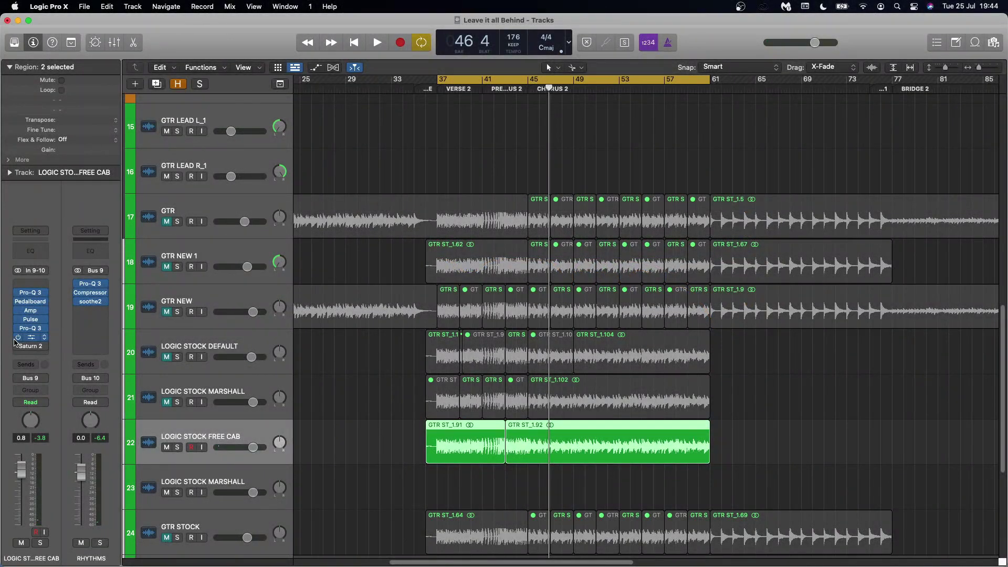
Open the SSLChannel on LOGIC STOCK FREE CAB, and compare the tone with Saturn 2 bypassed and re-enabled.
{"action": "left_click", "coordinate": [30, 337]}
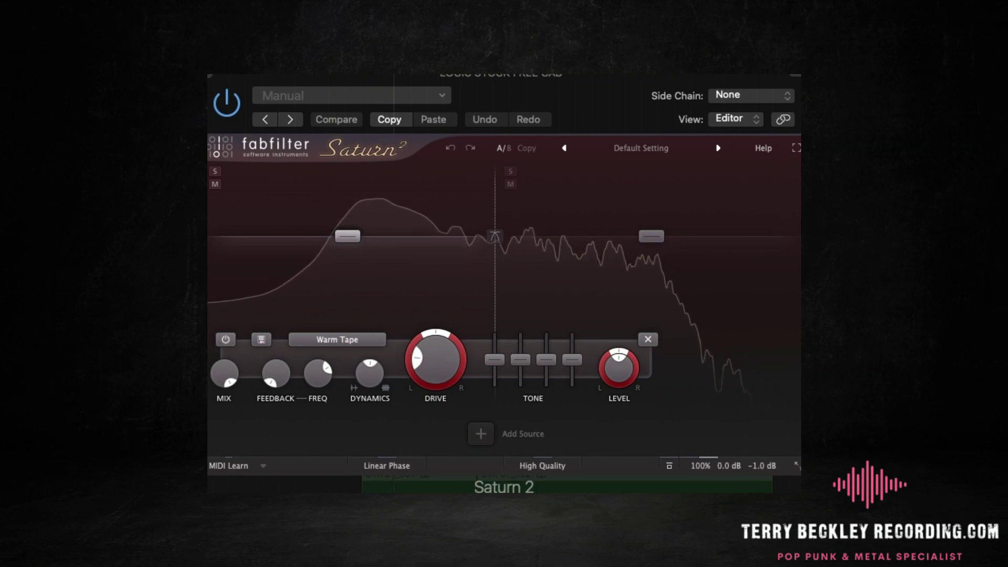
{"action": "left_click", "coordinate": [669, 467]}
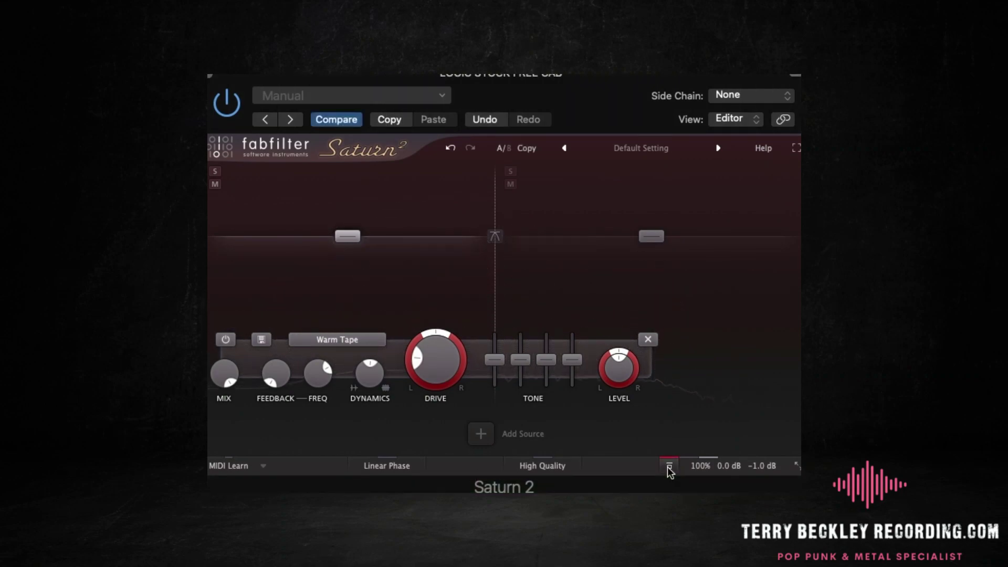
{"action": "left_click", "coordinate": [669, 466]}
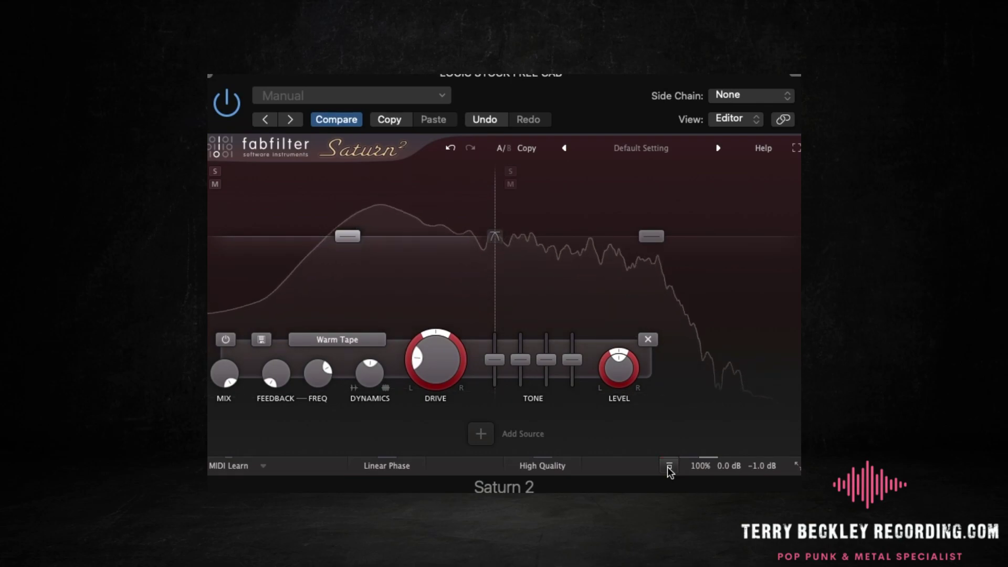
{"action": "key", "text": "space"}
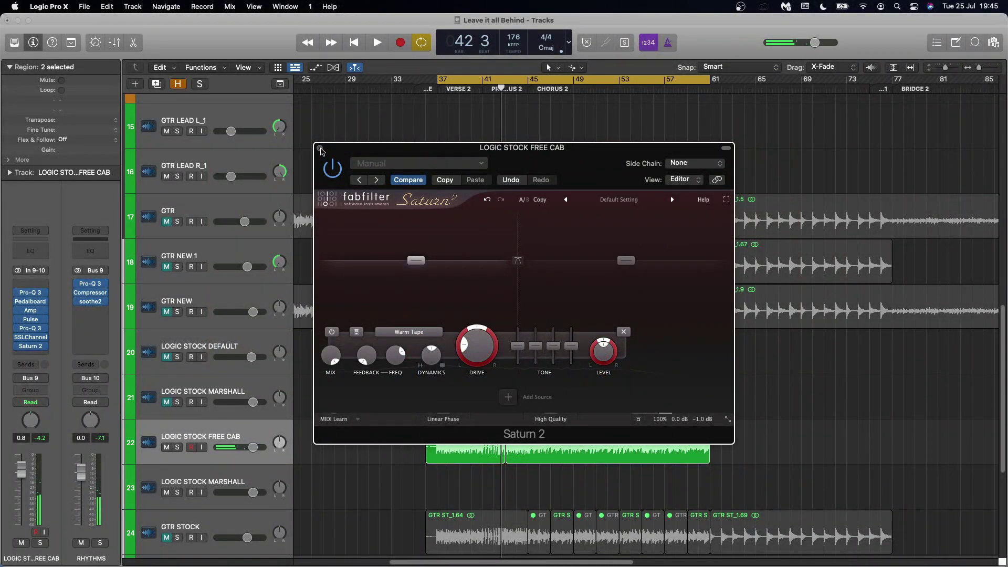
{"action": "left_click", "coordinate": [320, 149]}
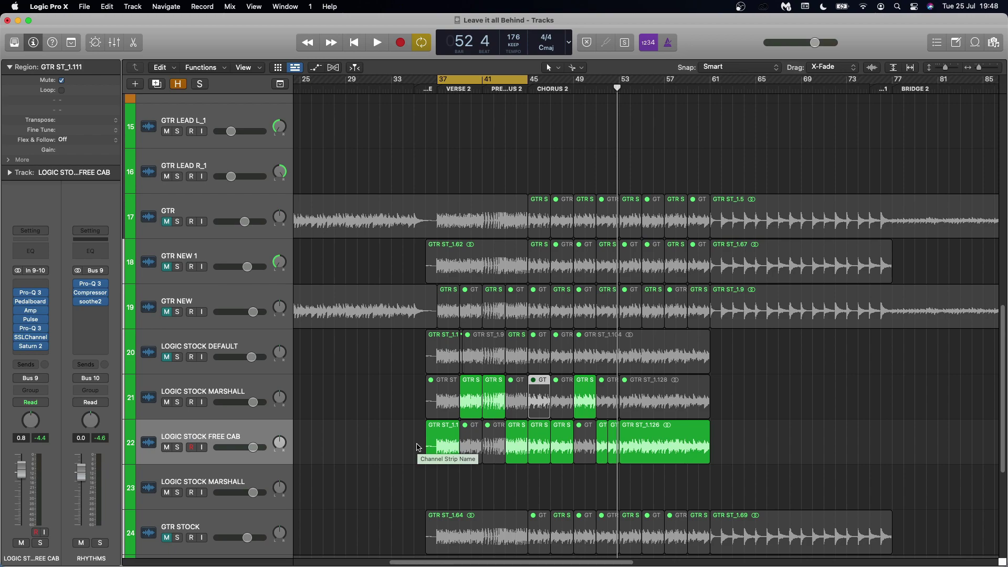
Play the alternating LOGIC STOCK MARSHALL and LOGIC STOCK FREE CAB regions from Verse 2 to compare the two tones.
{"action": "key", "text": "space"}
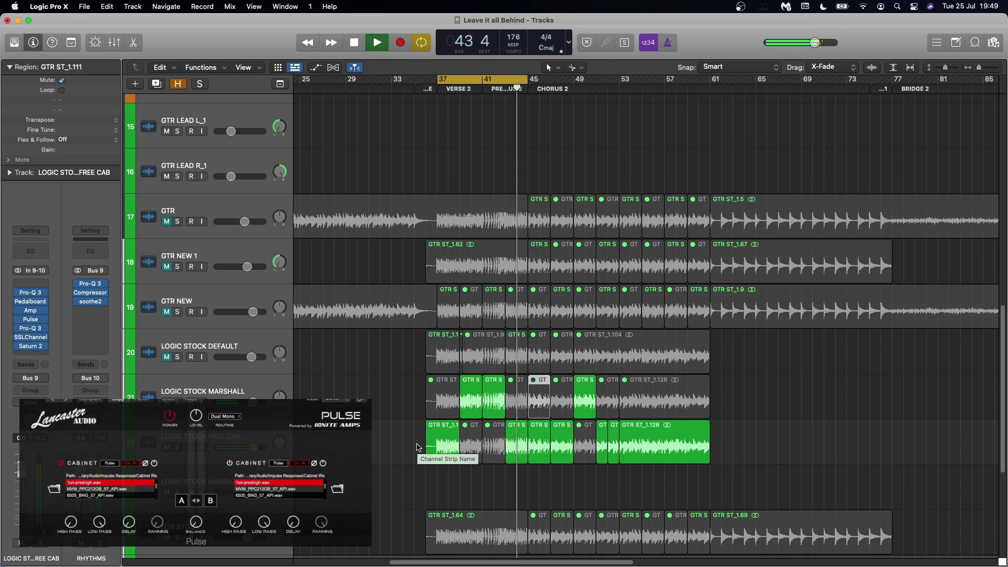
{"action": "key", "text": "space"}
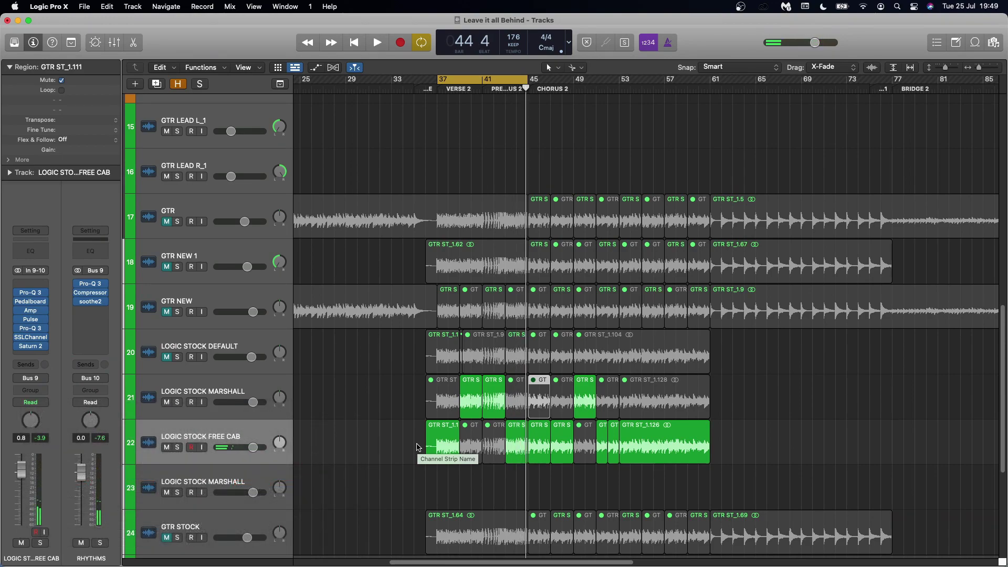